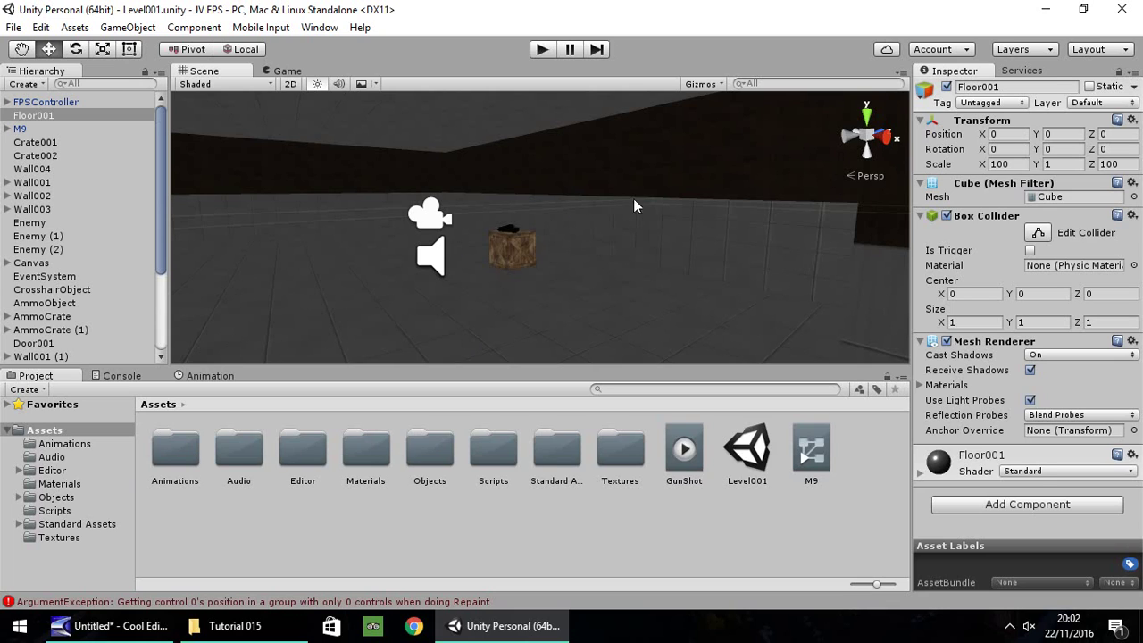
Step: Open the Assets Scripts folder to list GunFire, PickUp9mm and the other scripts
click(54, 510)
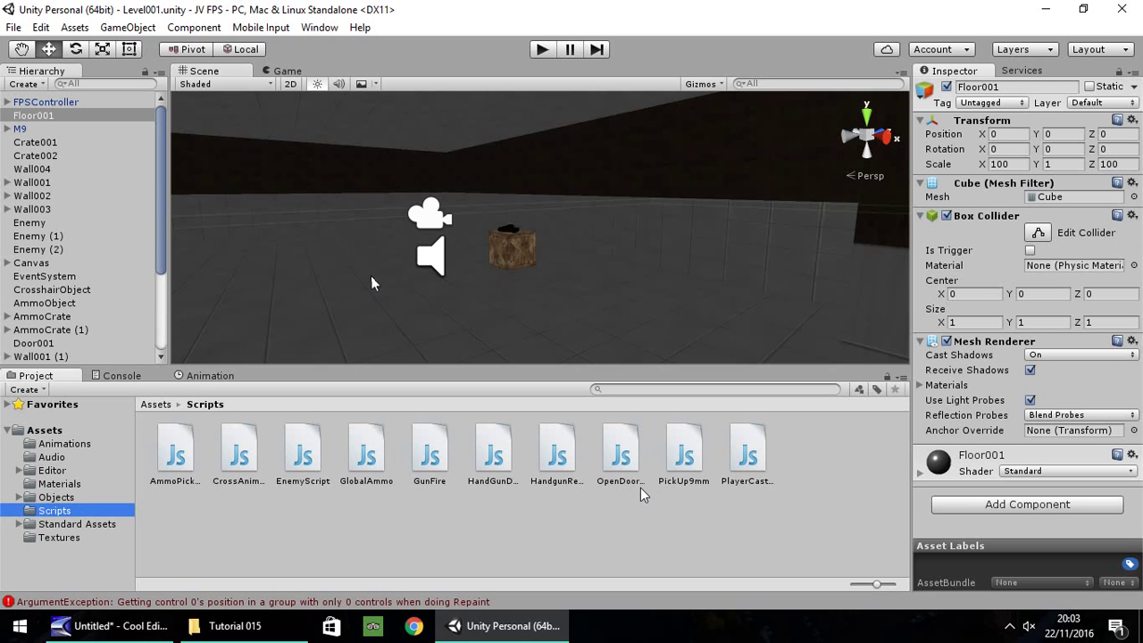
Step: Move PickUp9mm.js's Action-button check from Update into OnMouseOver and save it
click(684, 458)
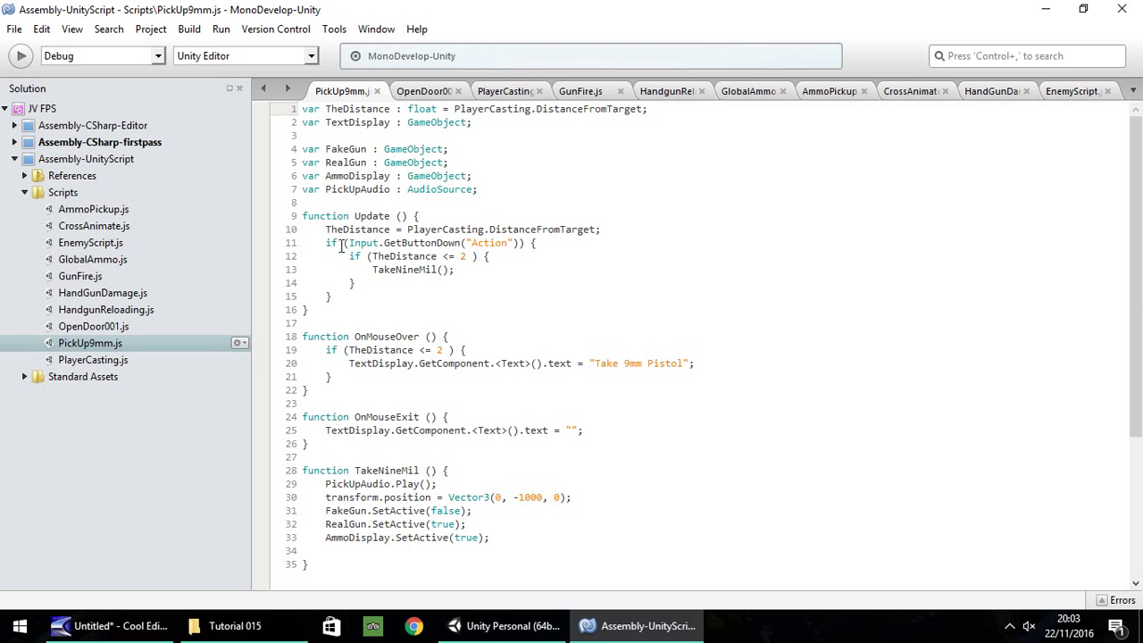
drag(326, 242, 378, 296)
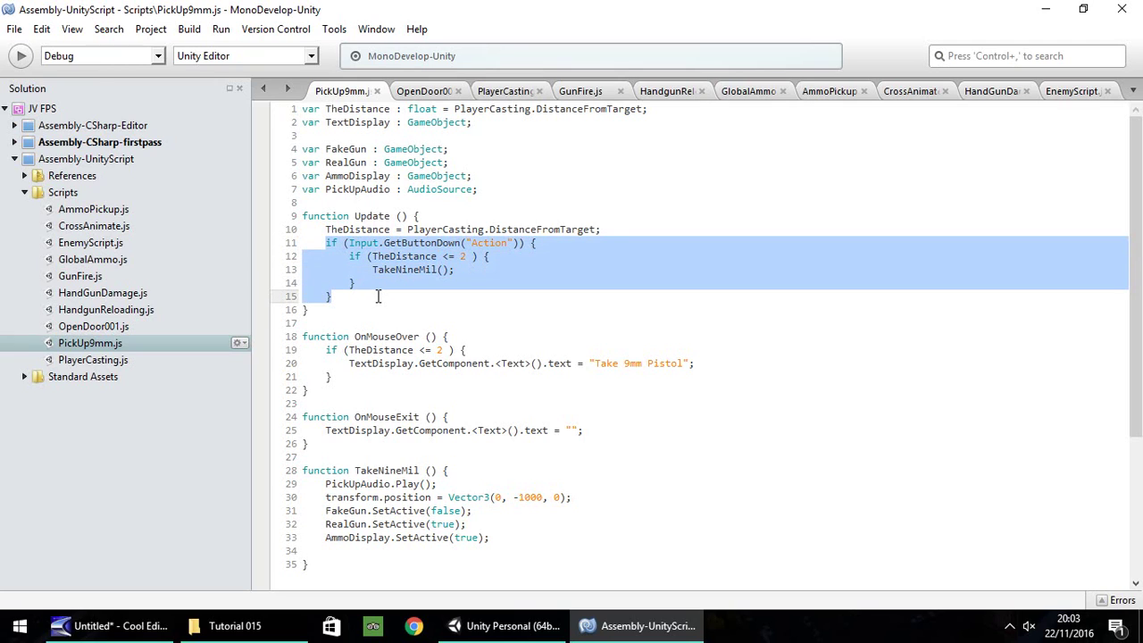
key(Delete)
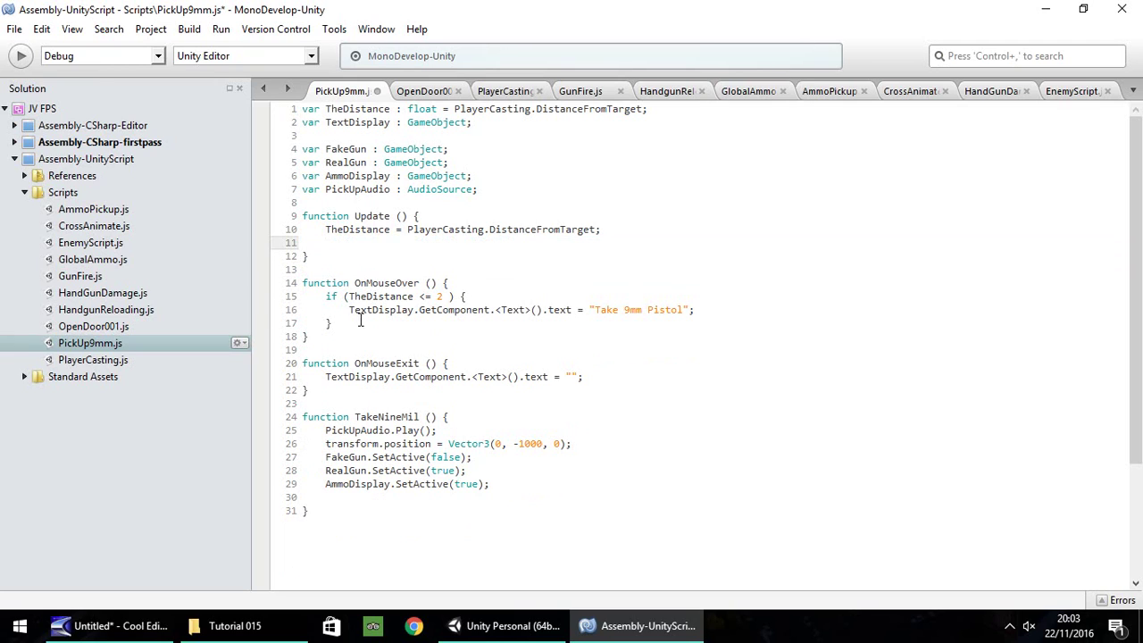
click(350, 324)
key(Return)
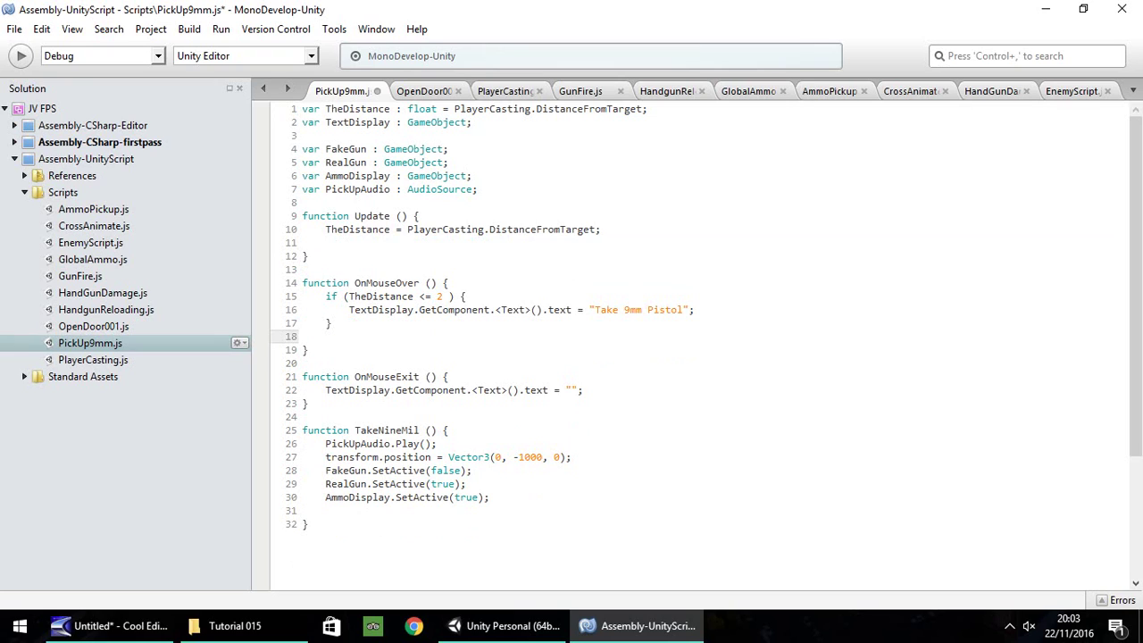
key(Return)
key(ctrl+z)
key(ctrl+z)
key(ctrl+z)
key(ctrl+c)
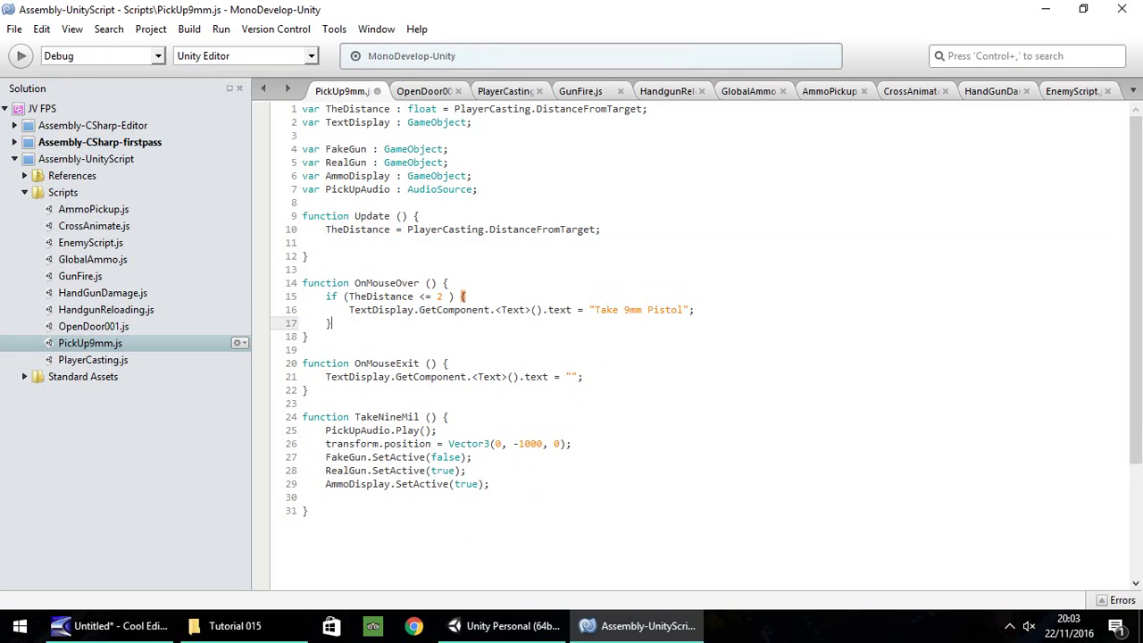
key(ctrl+y)
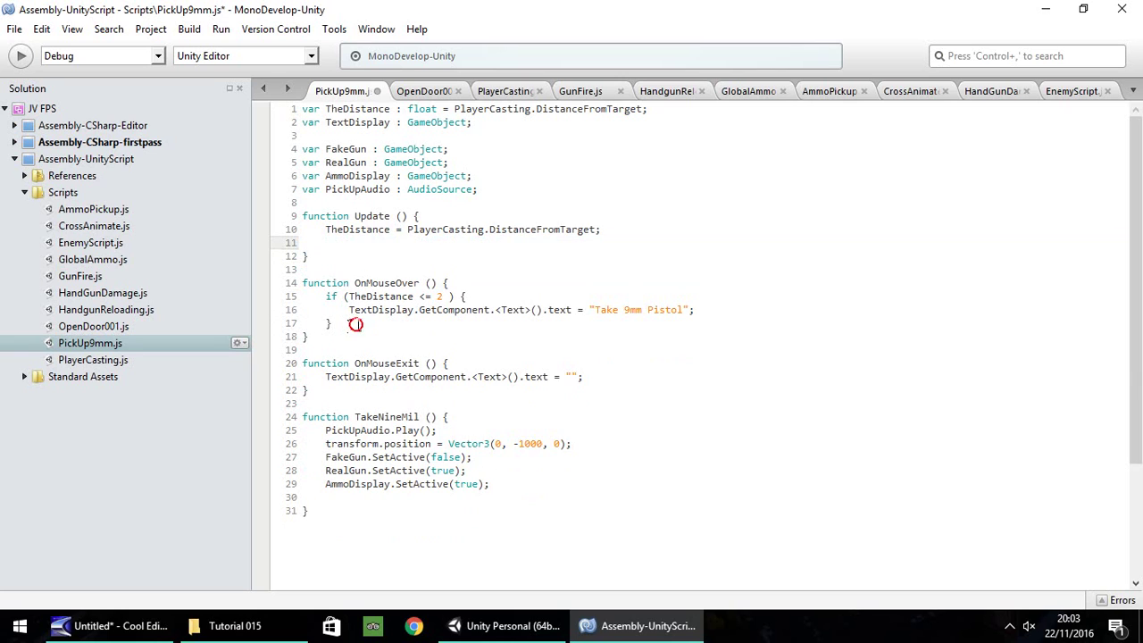
key(Return)
key(ctrl+v)
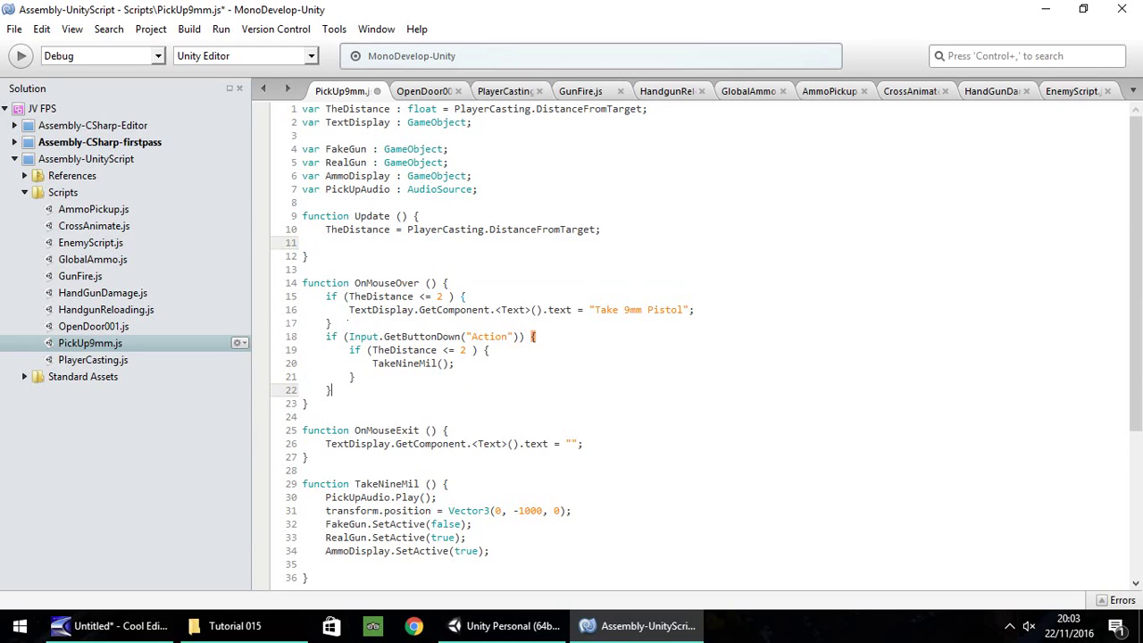
key(ctrl+s)
Step: Move OpenDoor001.js's Action-button check from Update into OnMouseOver too
click(504, 625)
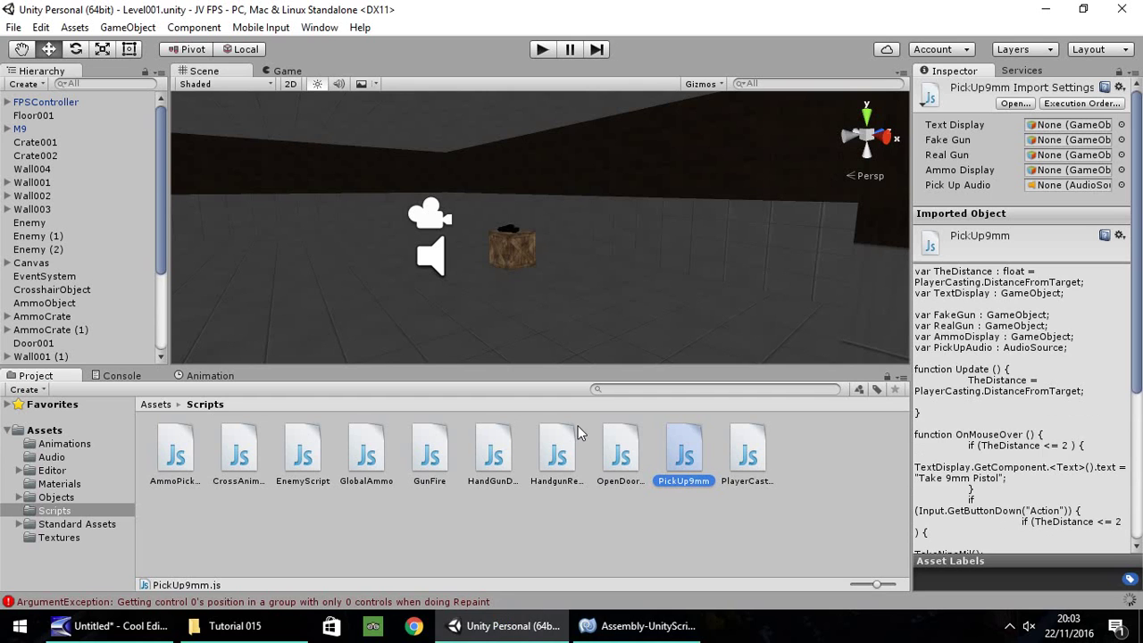
click(623, 453)
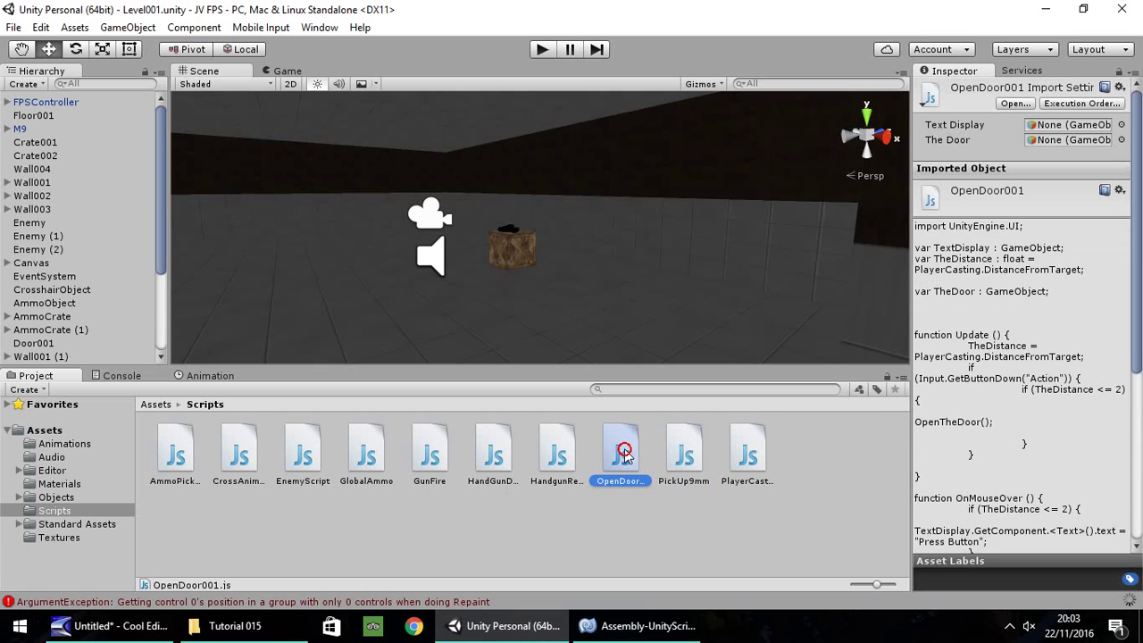
click(636, 626)
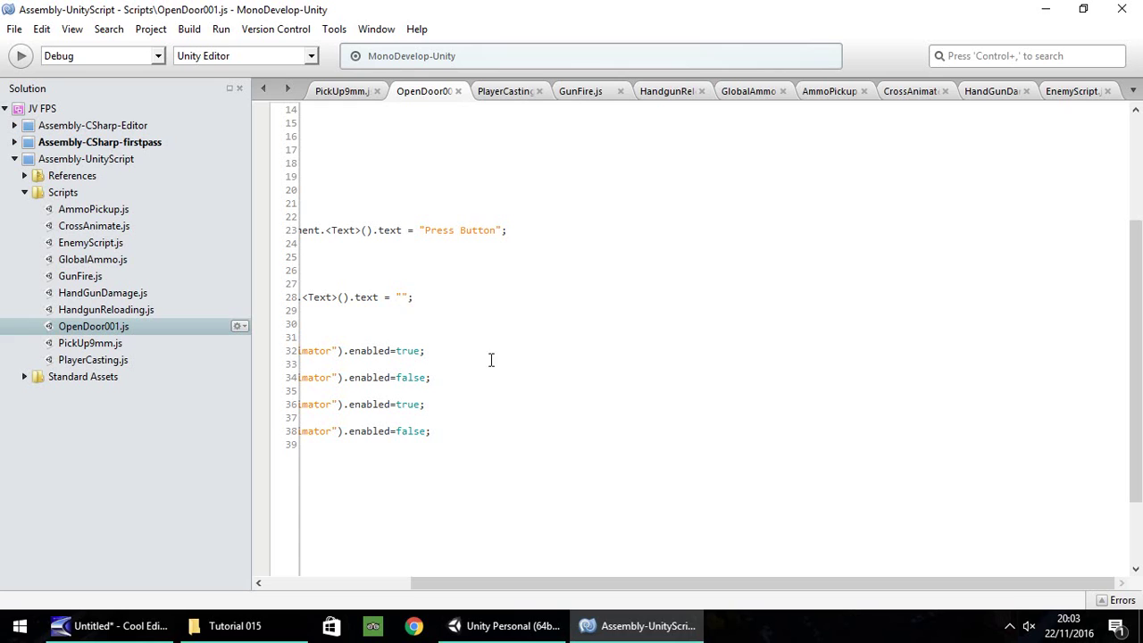
drag(1021, 584, 875, 584)
scroll(591, 314, up, 5)
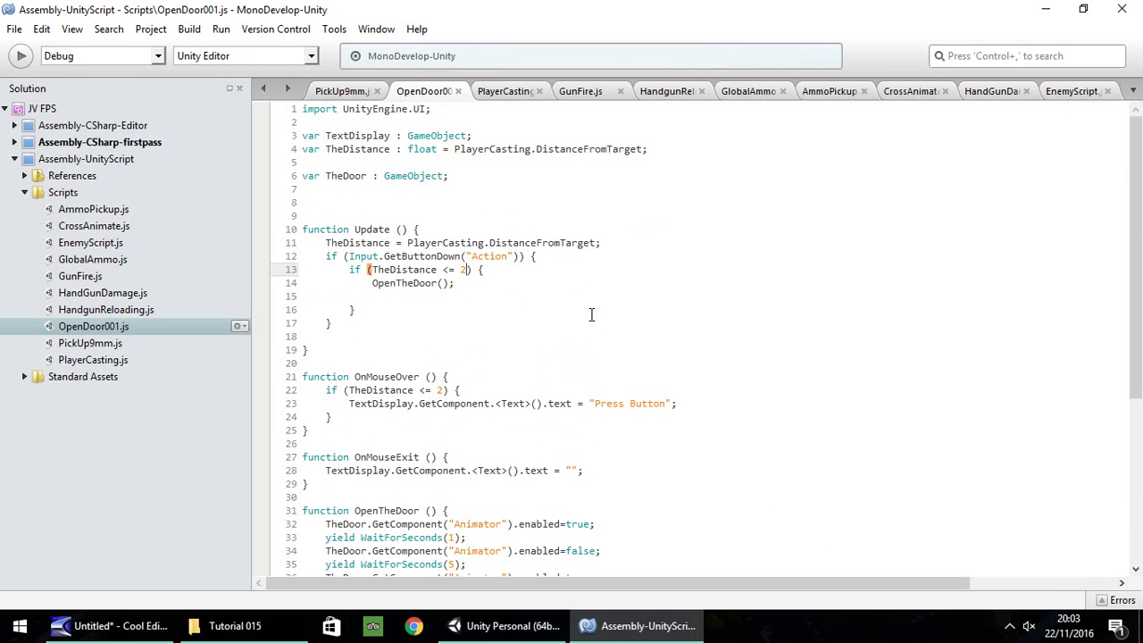
drag(326, 257, 349, 324)
key(ctrl+c)
key(BackSpace)
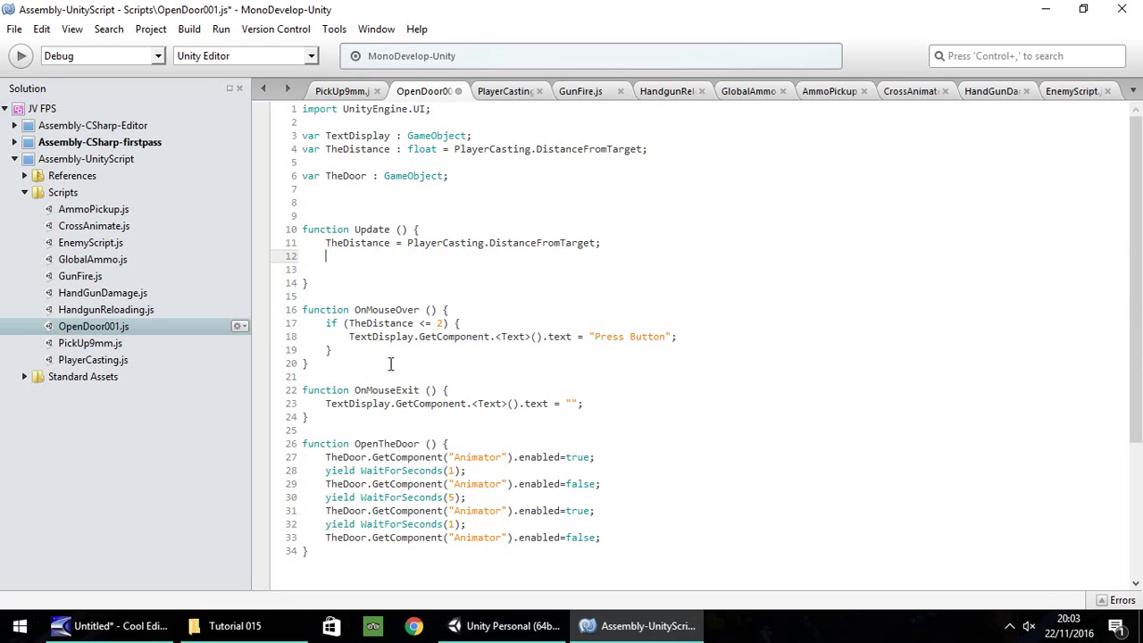
click(359, 350)
key(Return)
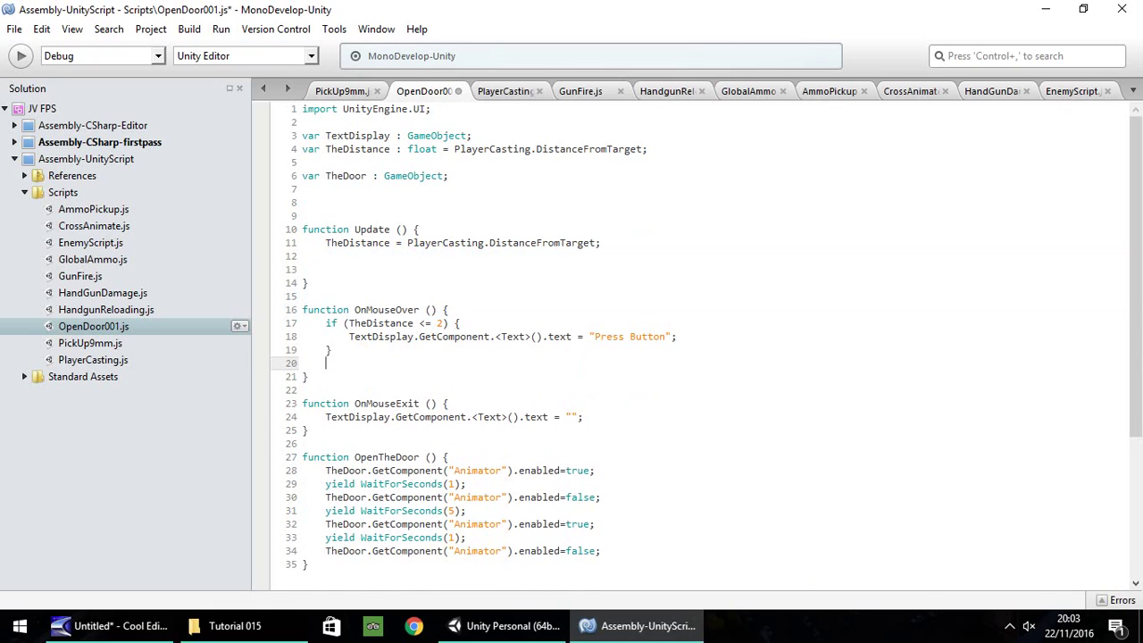
key(ctrl+v)
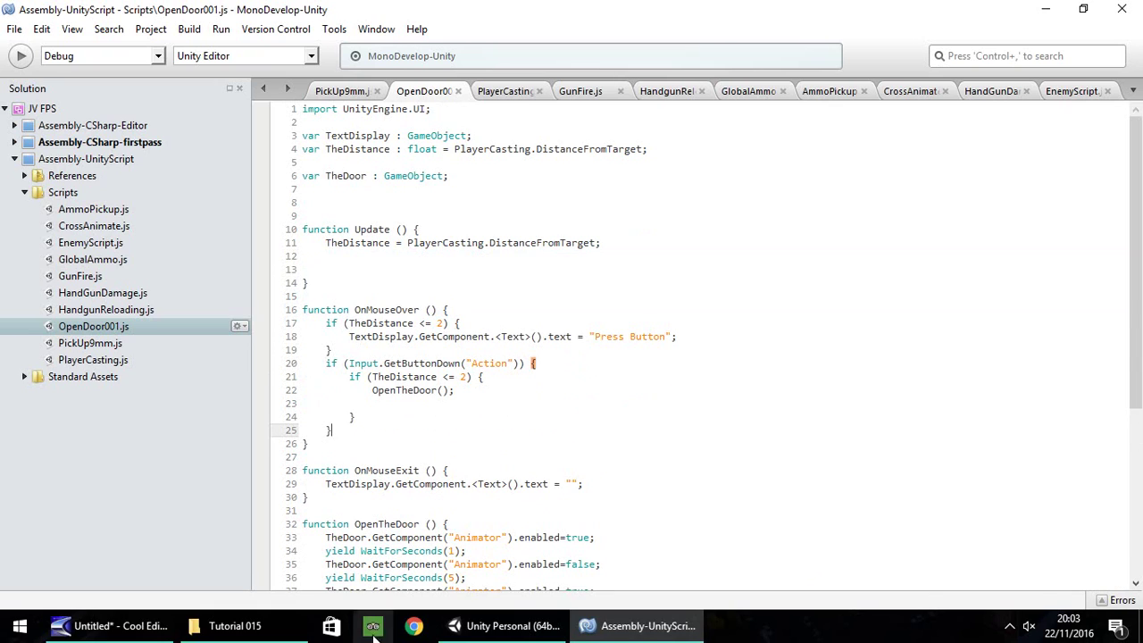
click(474, 630)
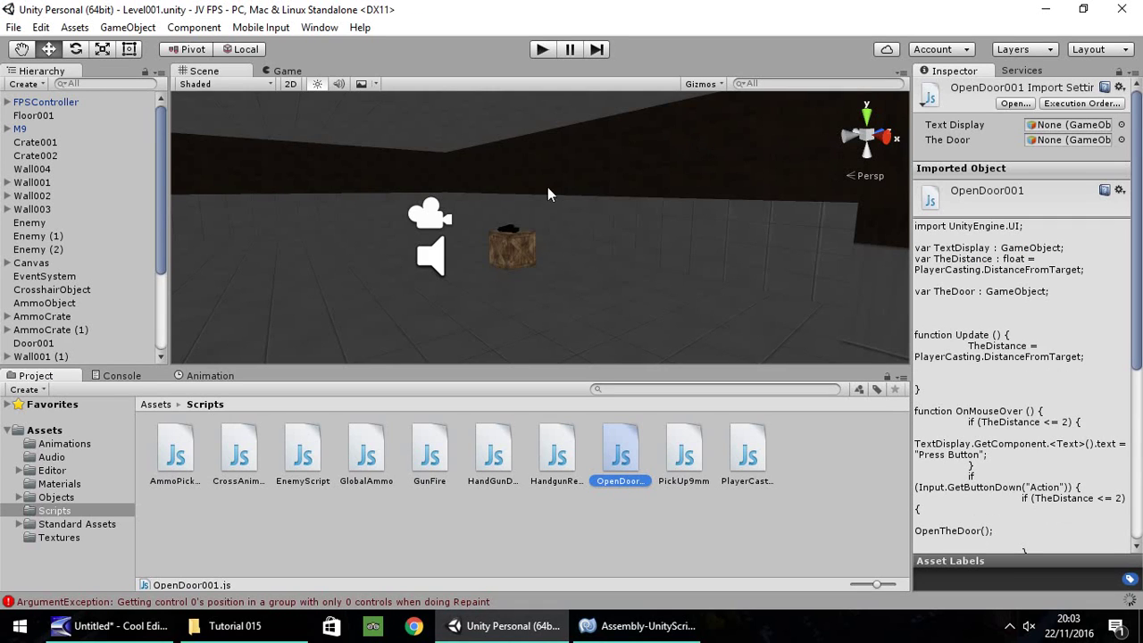
Step: Move the FPSController start along X to 5.39, beside the crate
click(428, 258)
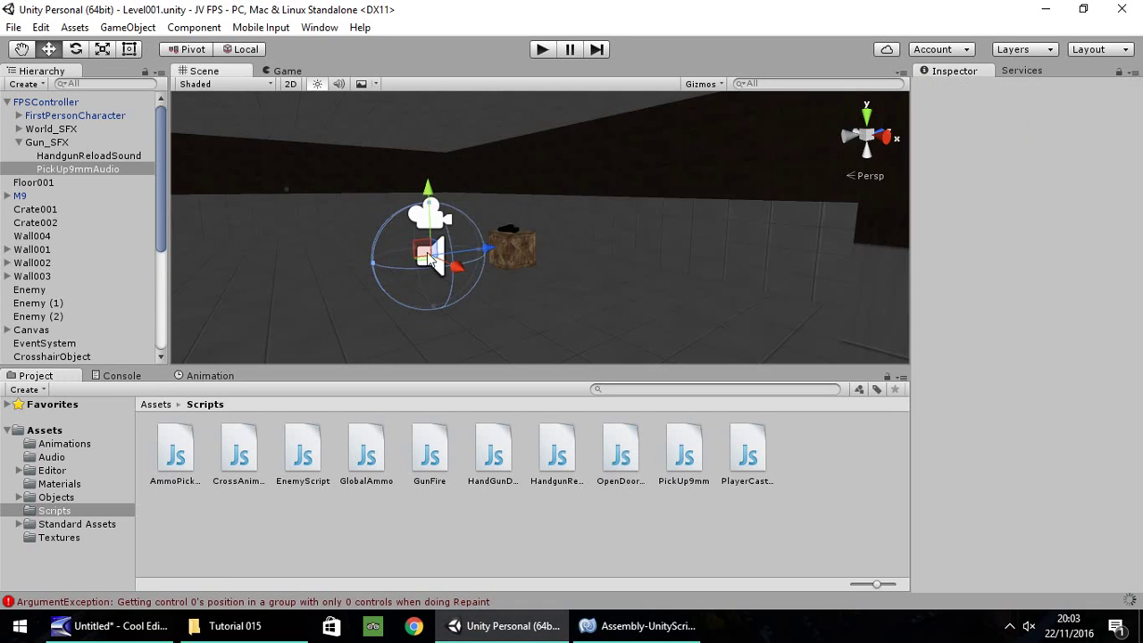
click(41, 101)
drag(450, 263, 885, 346)
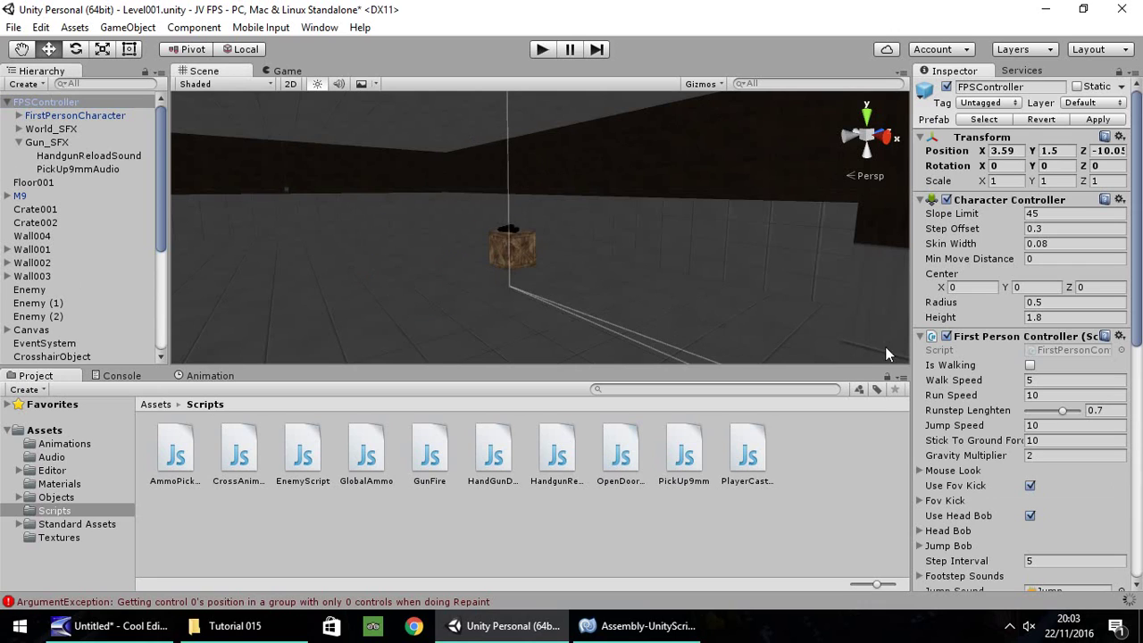
Step: Play-test walking to the wall switch and picking up the 9mm pistol, then stop
click(540, 50)
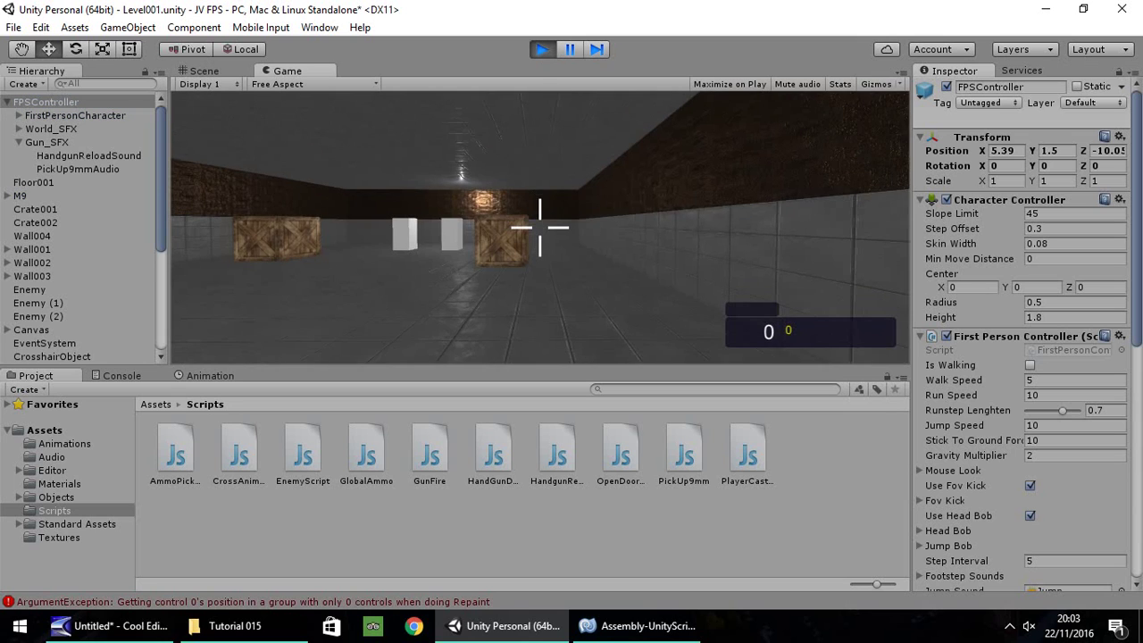
key(w)
key(w)
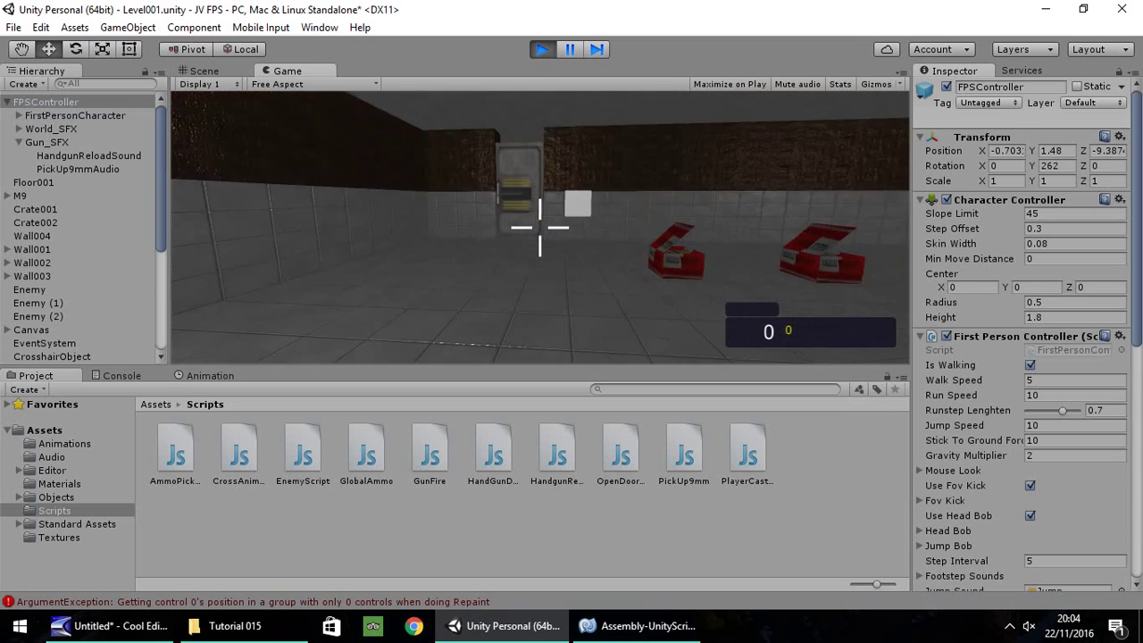
key(w)
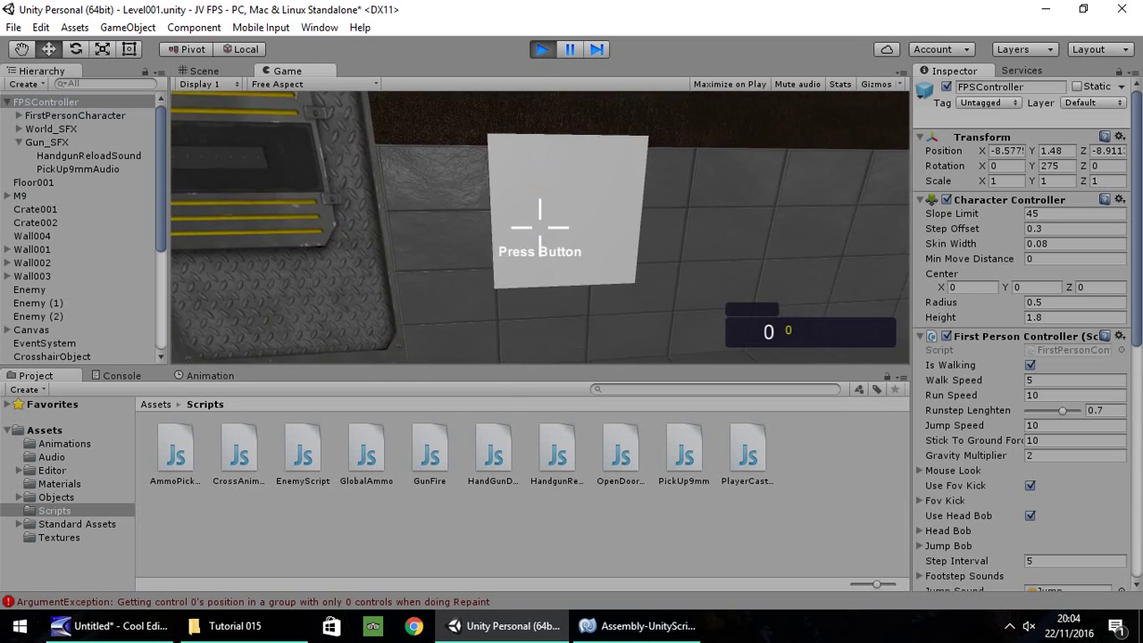
key(w)
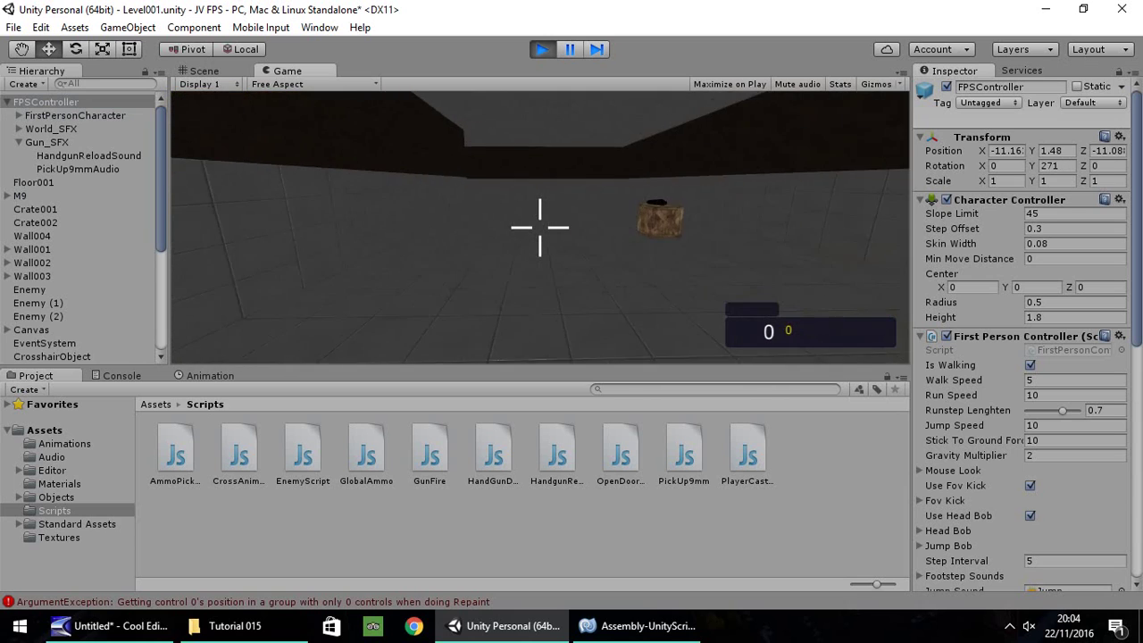
key(w)
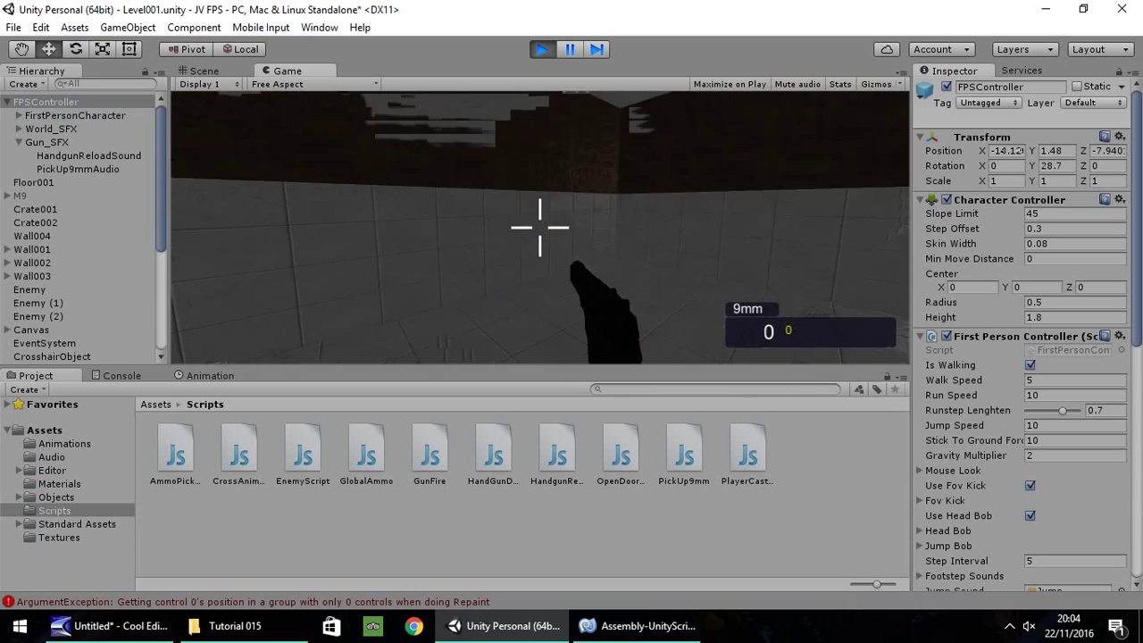
key(ctrl+p)
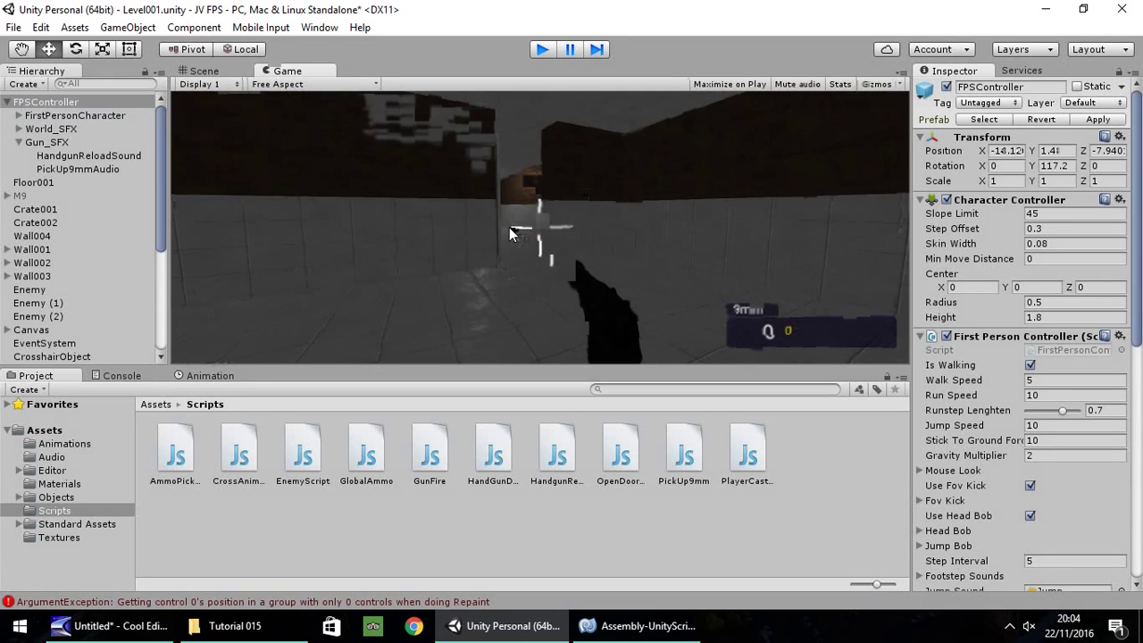
key(ctrl+p)
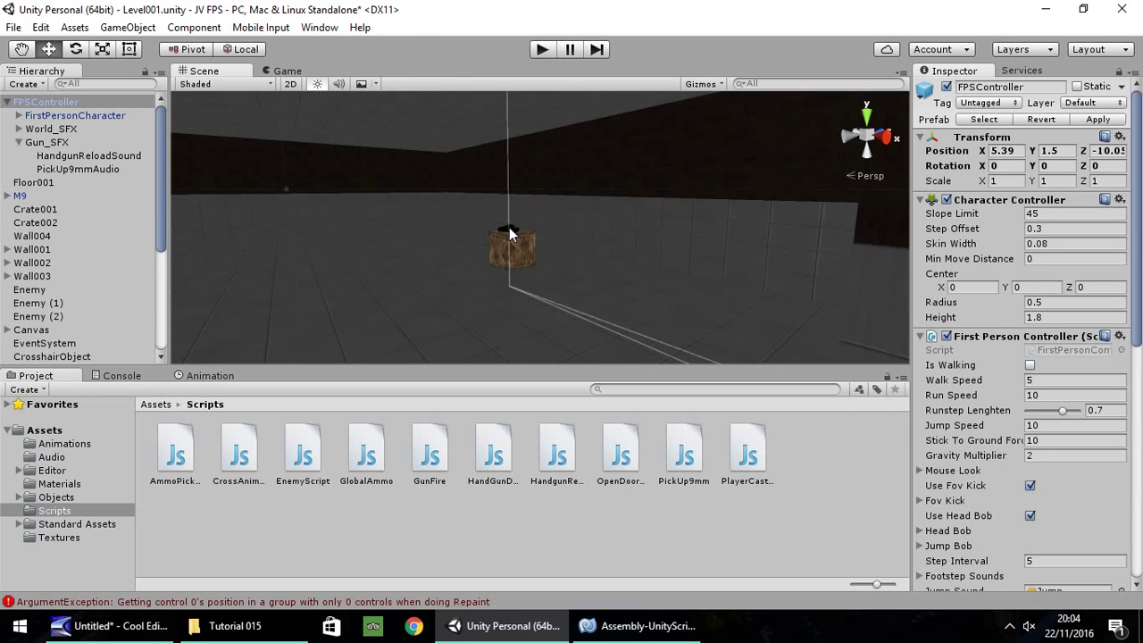
Step: Widen Switch001 to Scale X 2 and shift it to Position X -11.06 against the wall
right_drag(511, 234, 554, 232)
middle_drag(554, 232, 625, 233)
right_drag(624, 233, 466, 225)
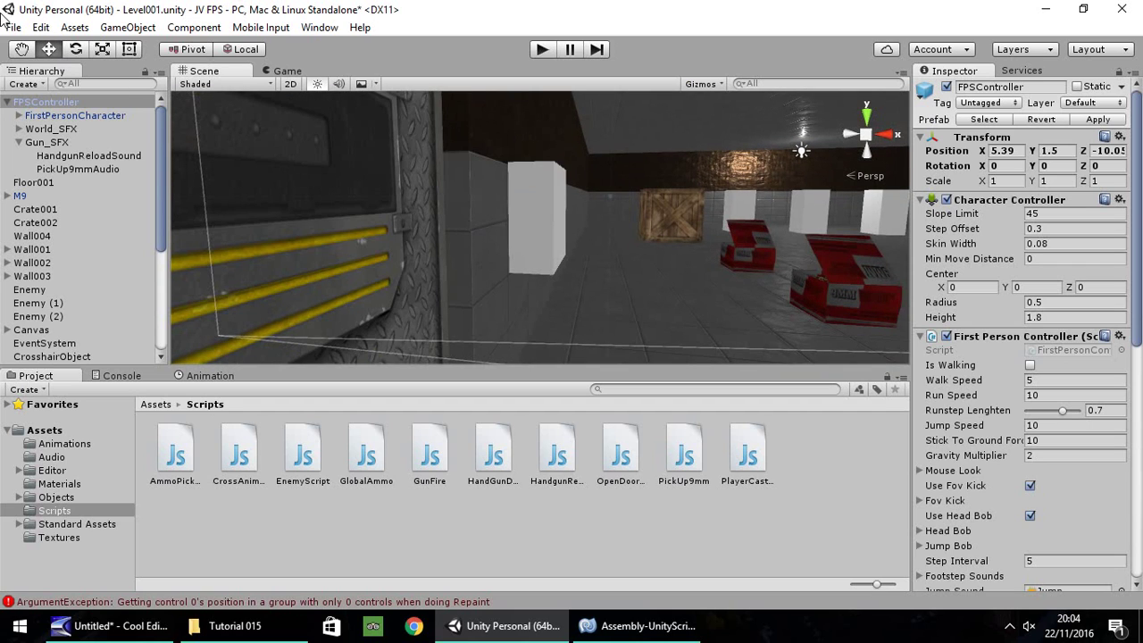
click(543, 208)
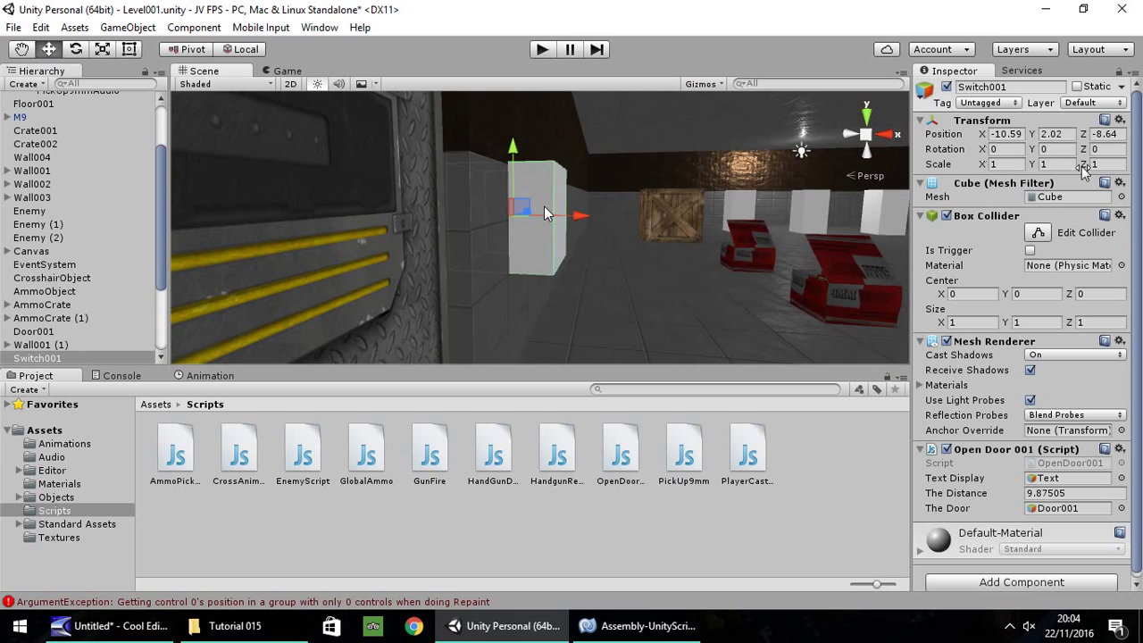
click(1013, 164)
text(2)
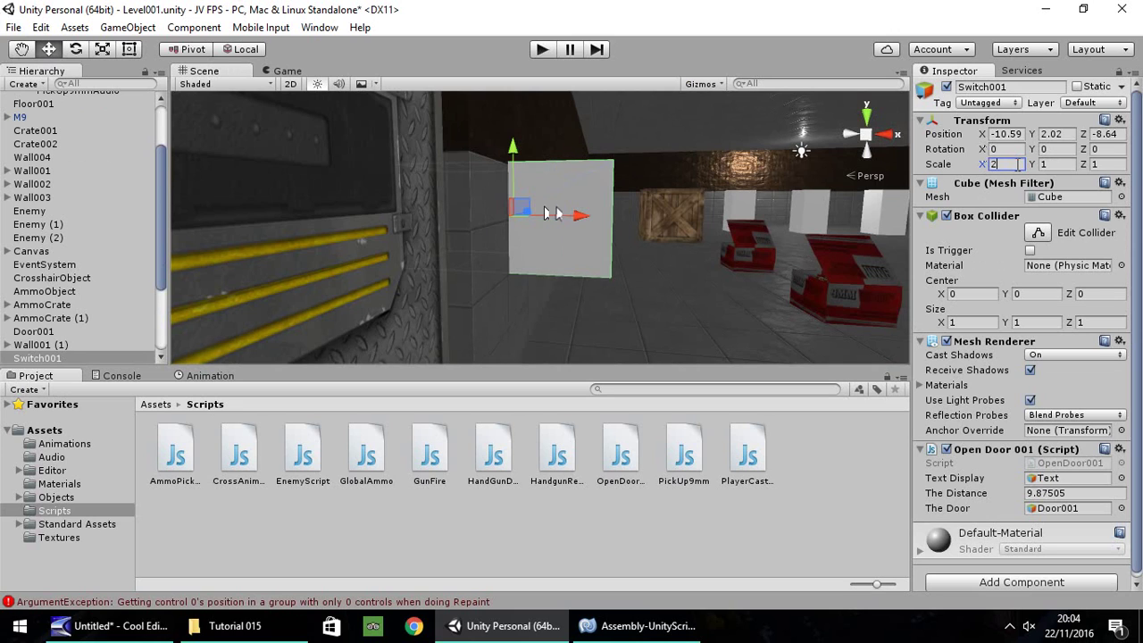
middle_drag(584, 231, 630, 219)
drag(631, 219, 546, 265)
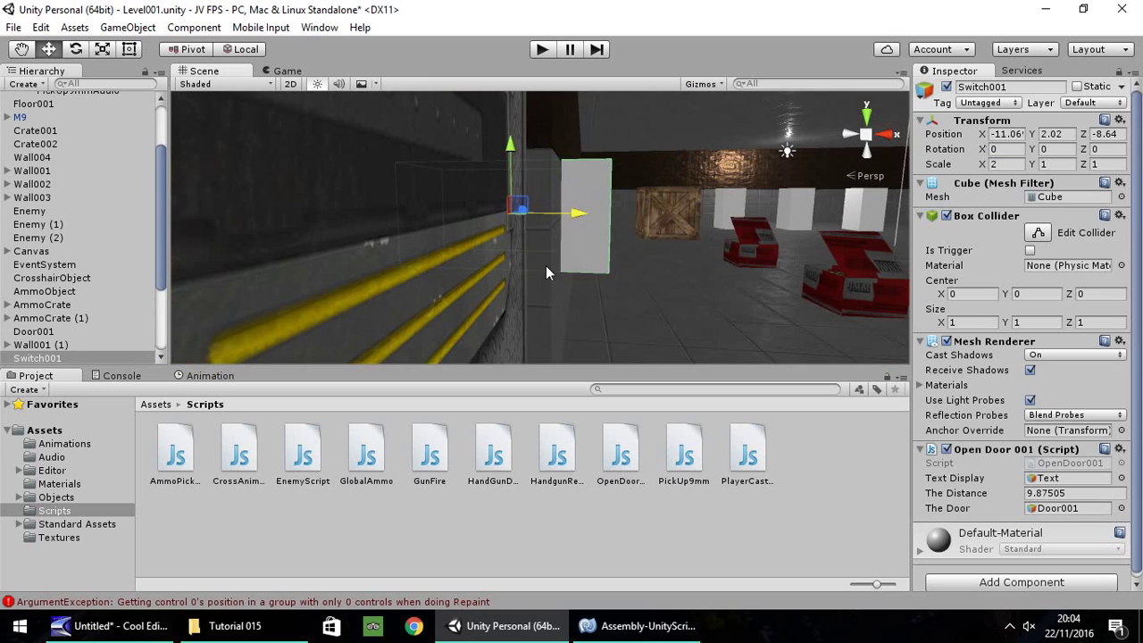
middle_drag(545, 266, 591, 250)
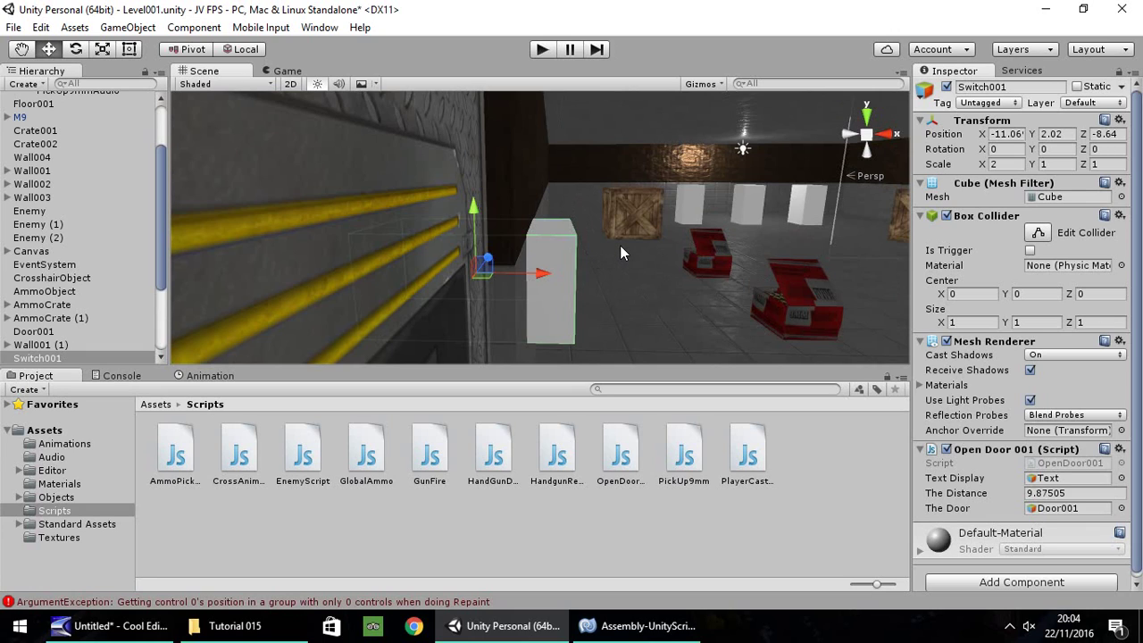
mouse_move(637, 248)
middle_down()
mouse_move(566, 235)
mouse_move(616, 246)
middle_up()
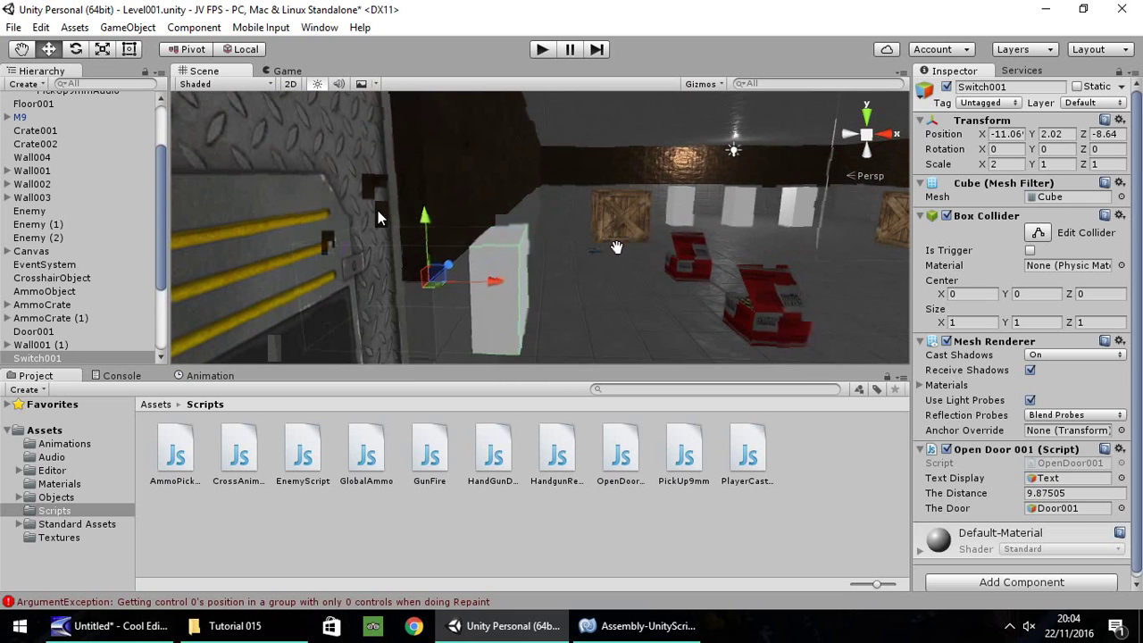
Step: Add a UI Text anchored top-centre on the canvas at Pos X 0, Y 0
click(128, 28)
mouse_move(152, 158)
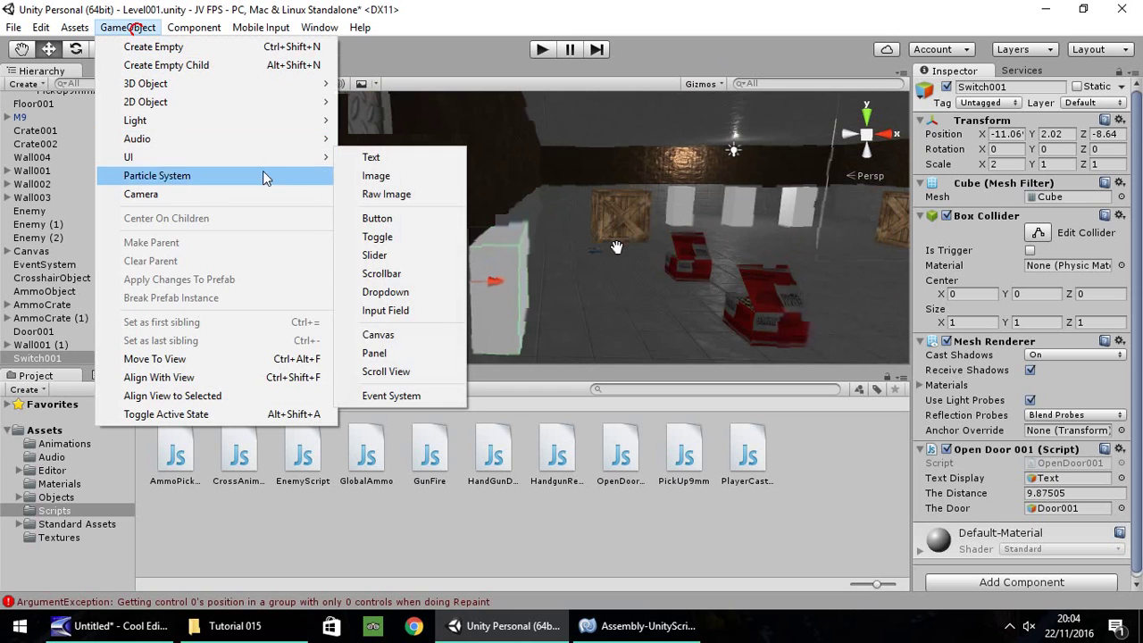
click(374, 157)
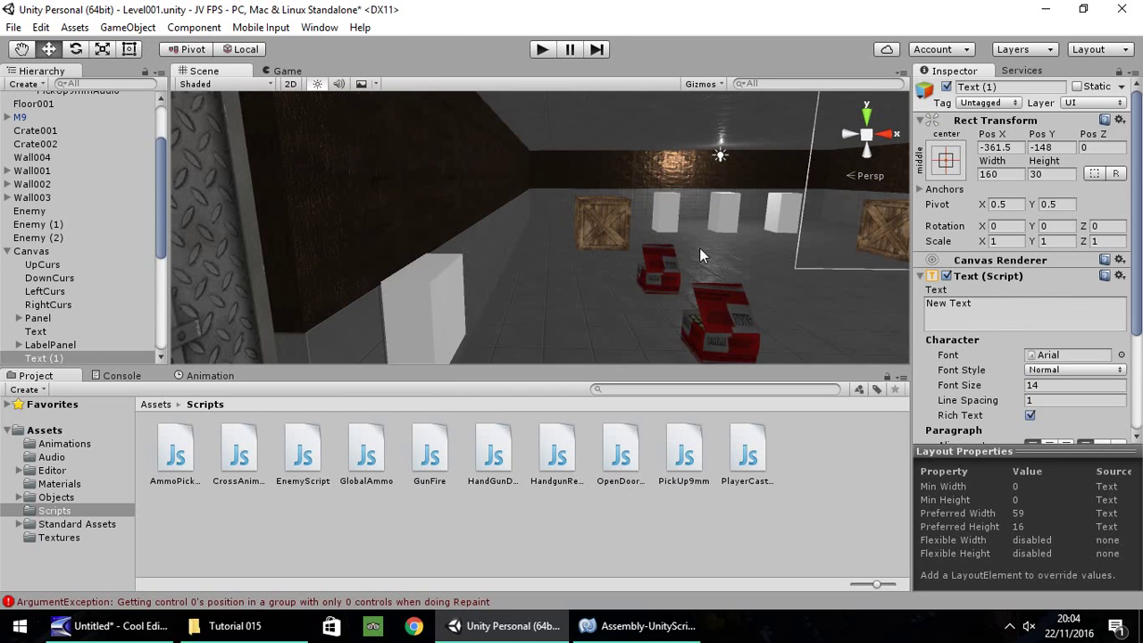
click(946, 159)
click(1044, 296)
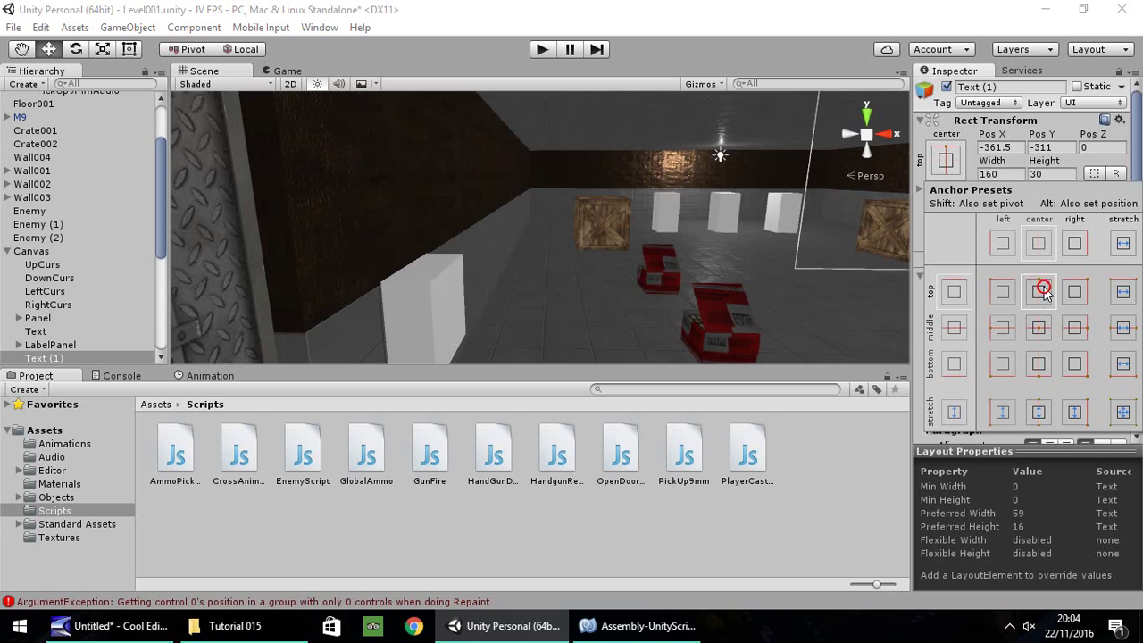
double_click(45, 359)
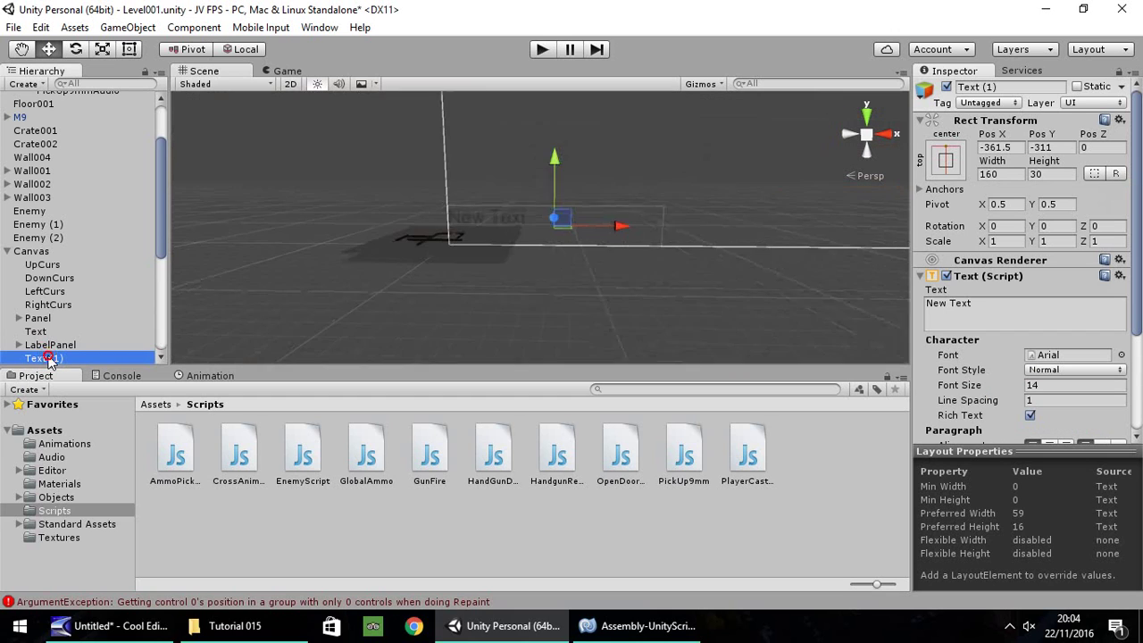
middle_drag(663, 185, 520, 227)
scroll(519, 223, down, 5)
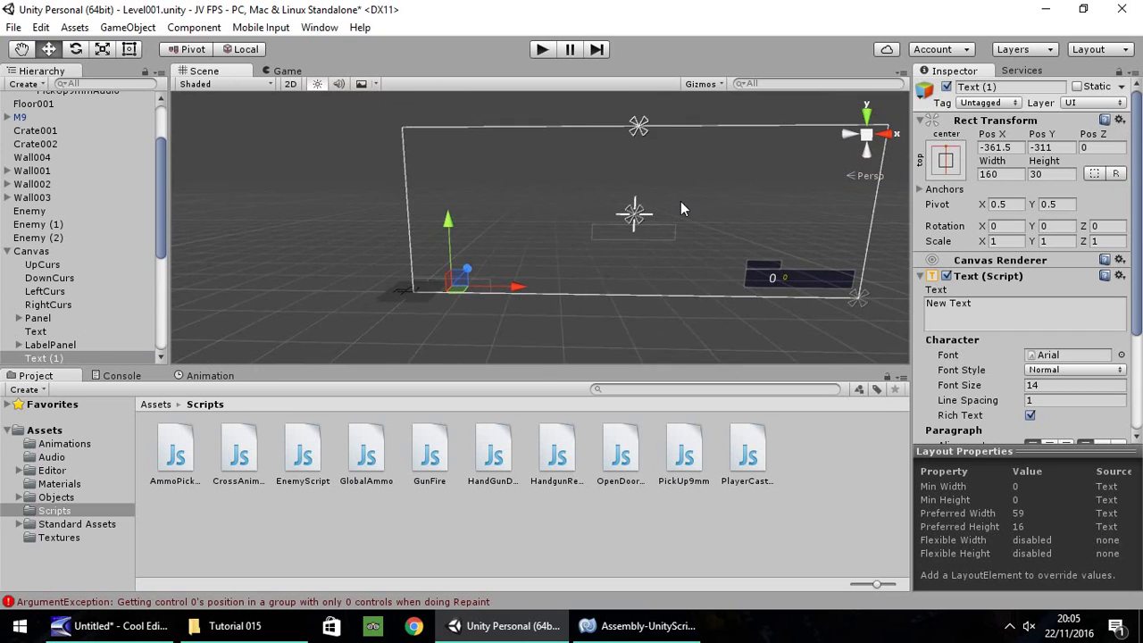
middle_drag(680, 201, 605, 220)
click(997, 148)
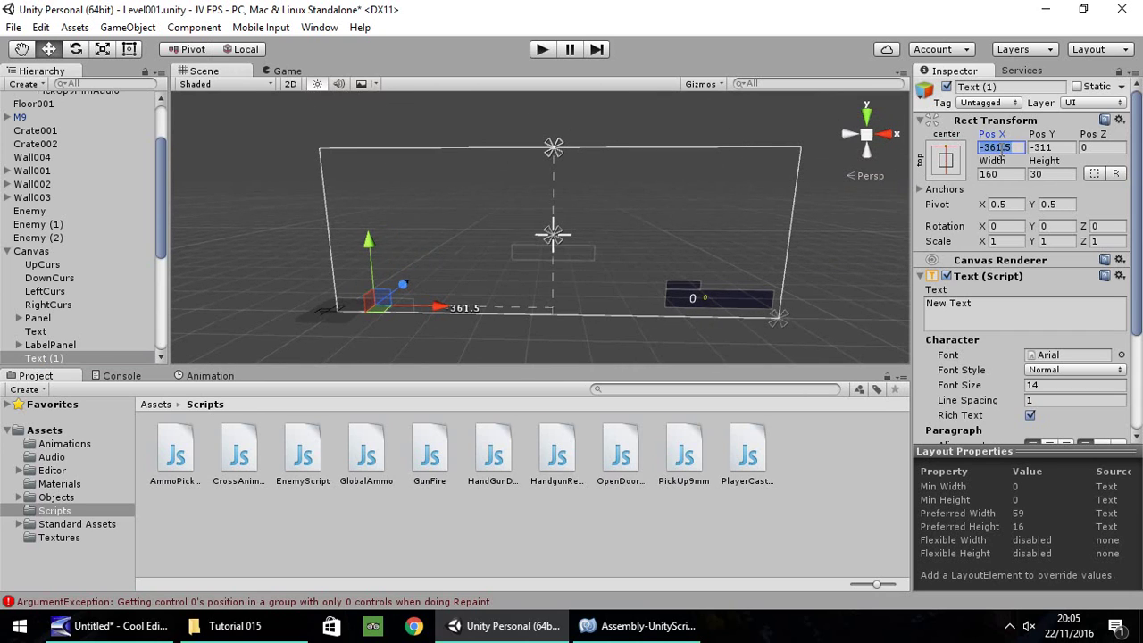
text(0)
key(Tab)
text(0)
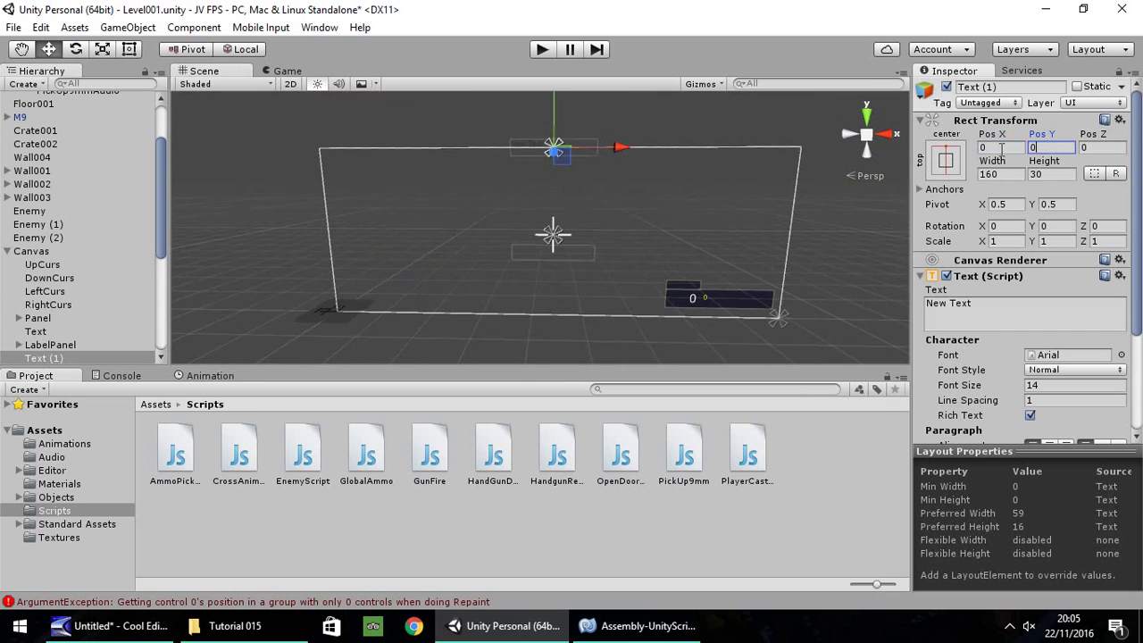
key(Tab)
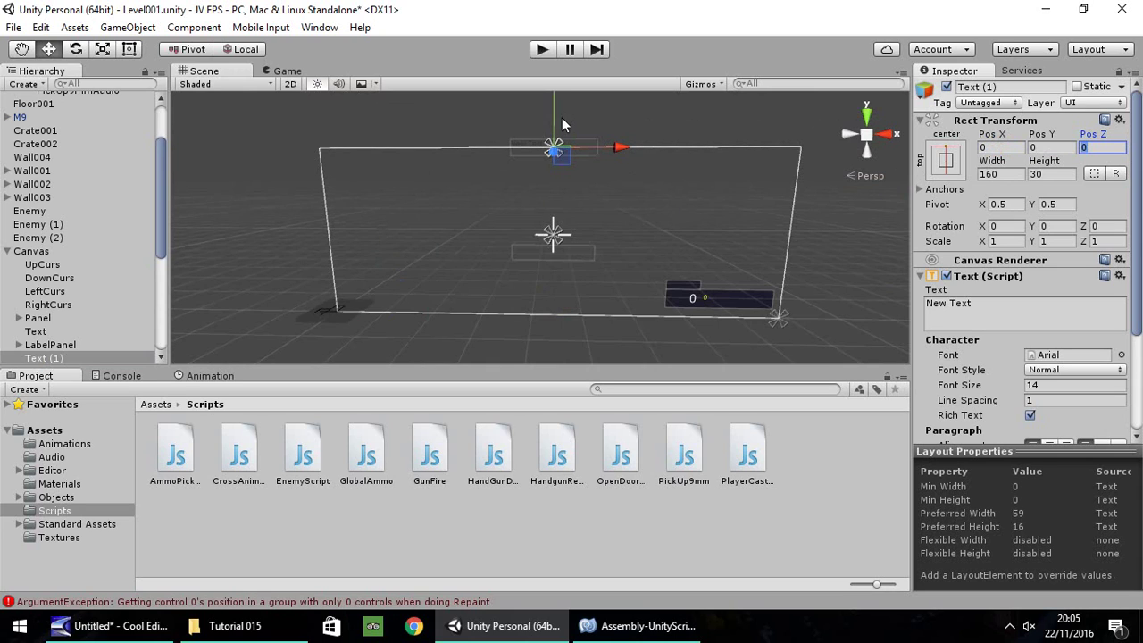
drag(561, 117, 555, 122)
Step: Make the text read 'SCORE:' in white, bold, font size 20
click(985, 311)
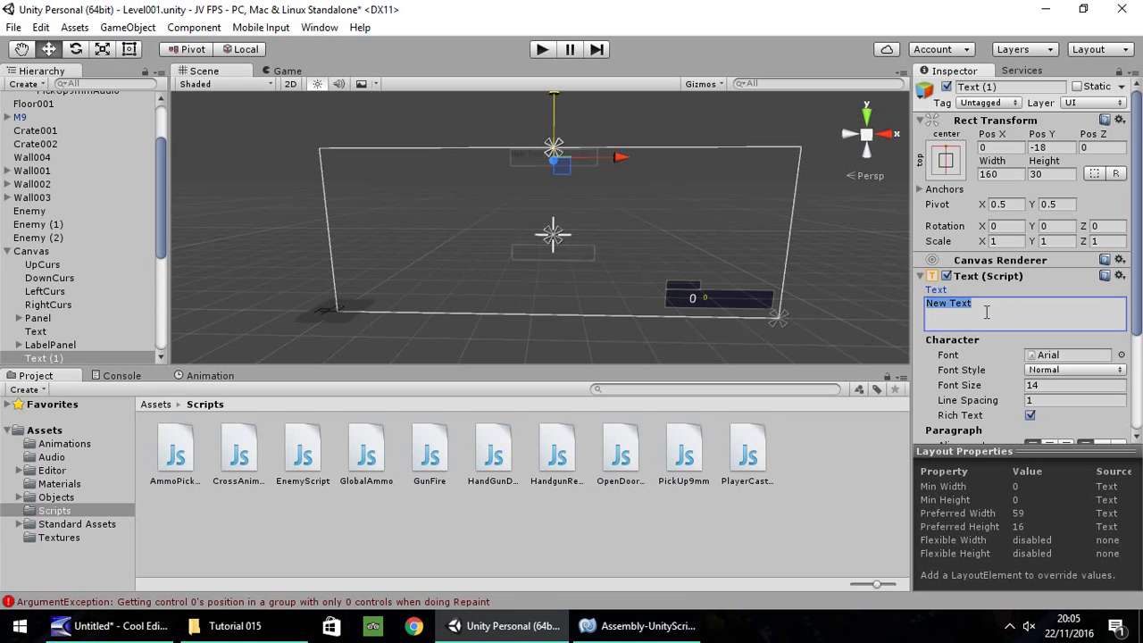
text(SCORE)
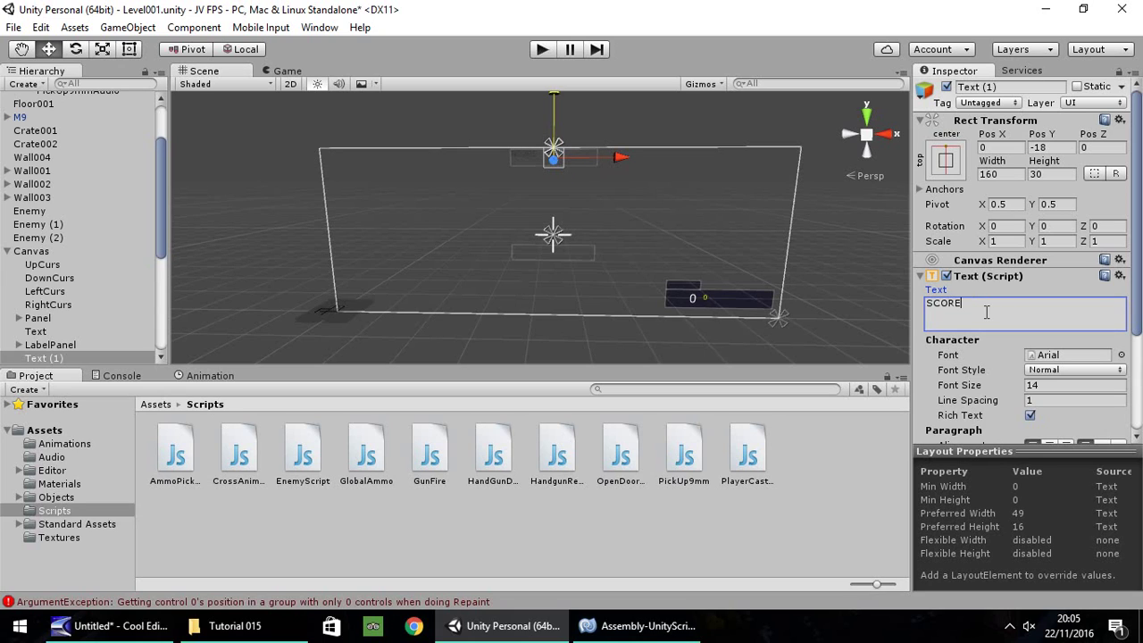
text(:)
scroll(1102, 344, down, 5)
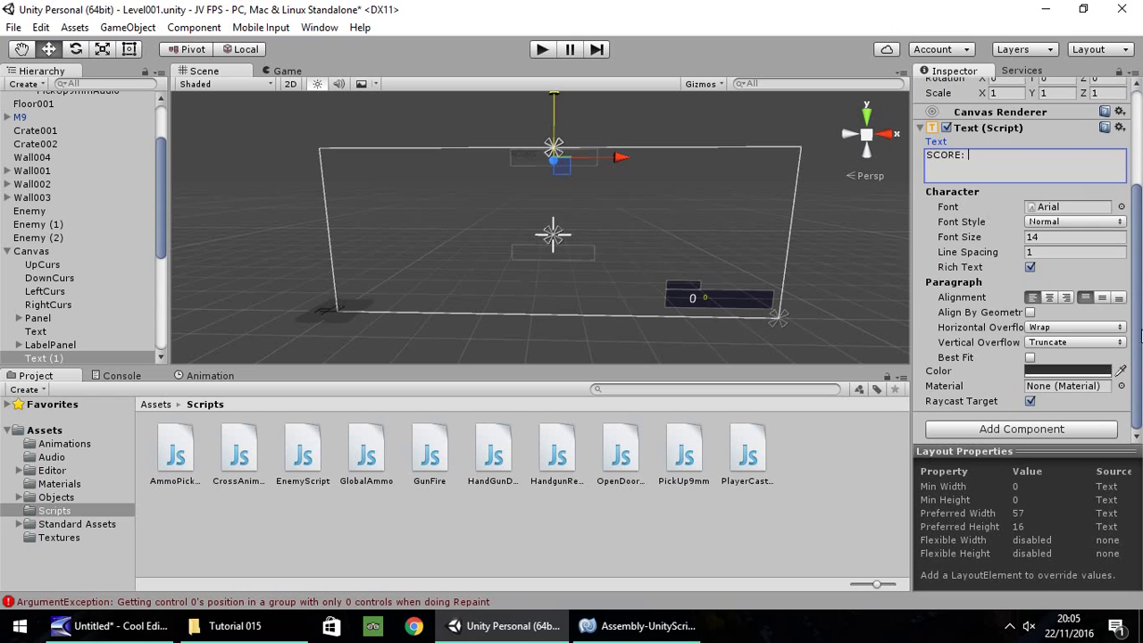
click(1076, 371)
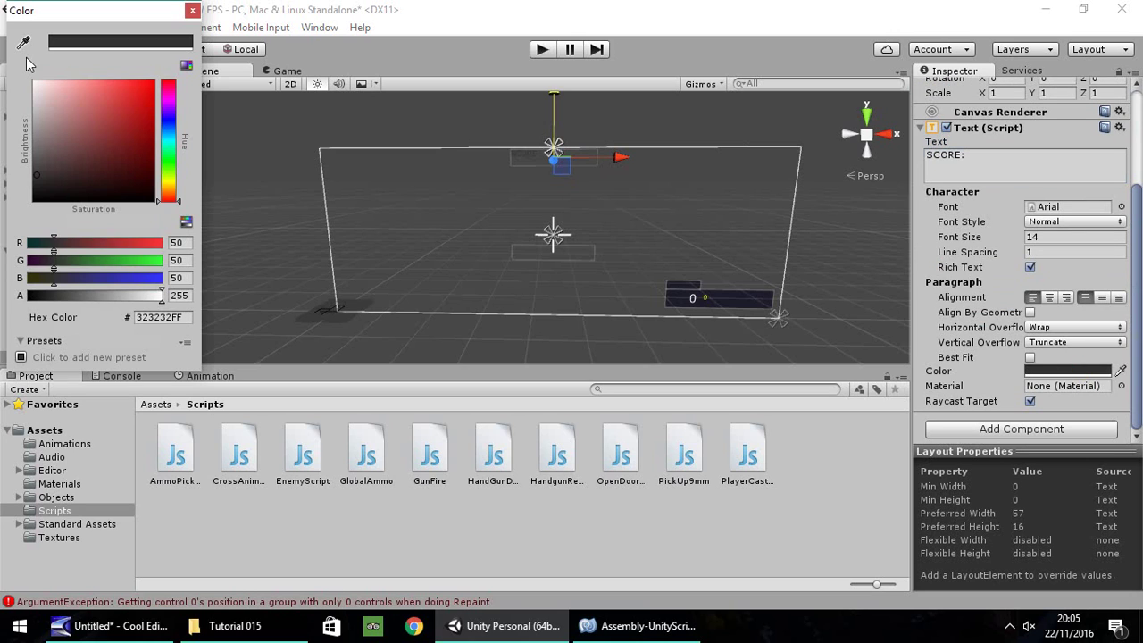
click(192, 10)
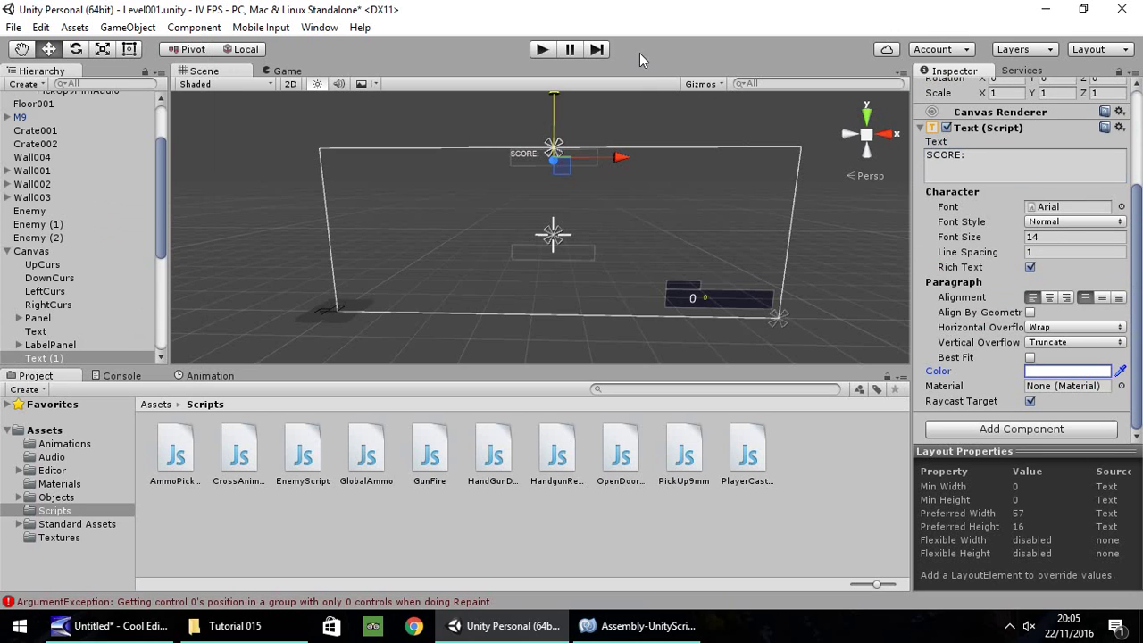
click(1054, 222)
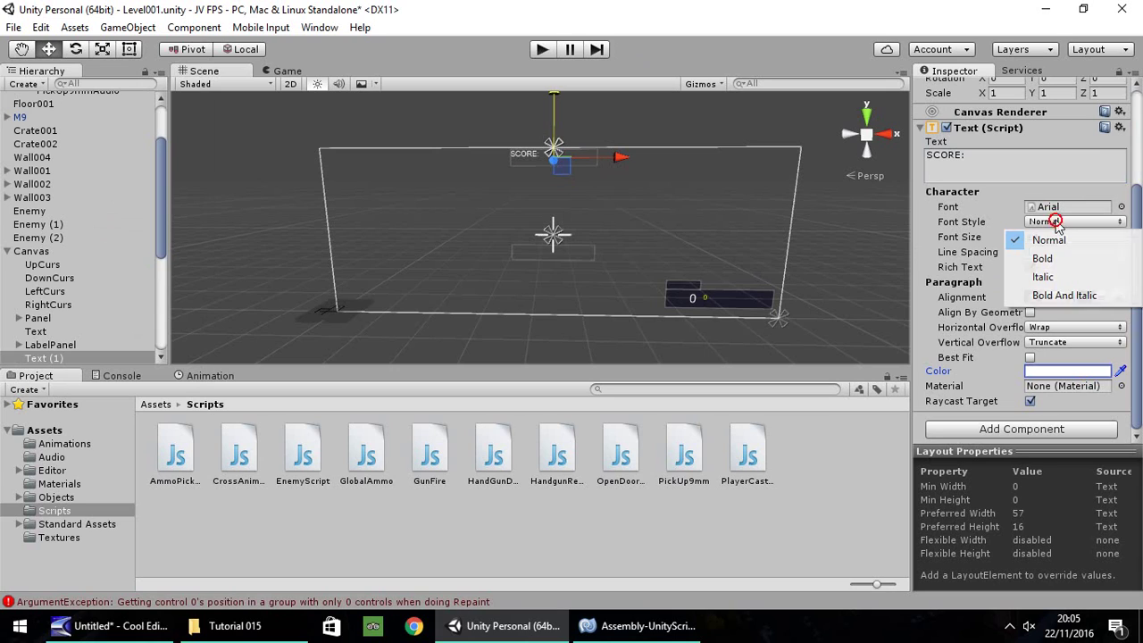
click(1045, 257)
click(1048, 237)
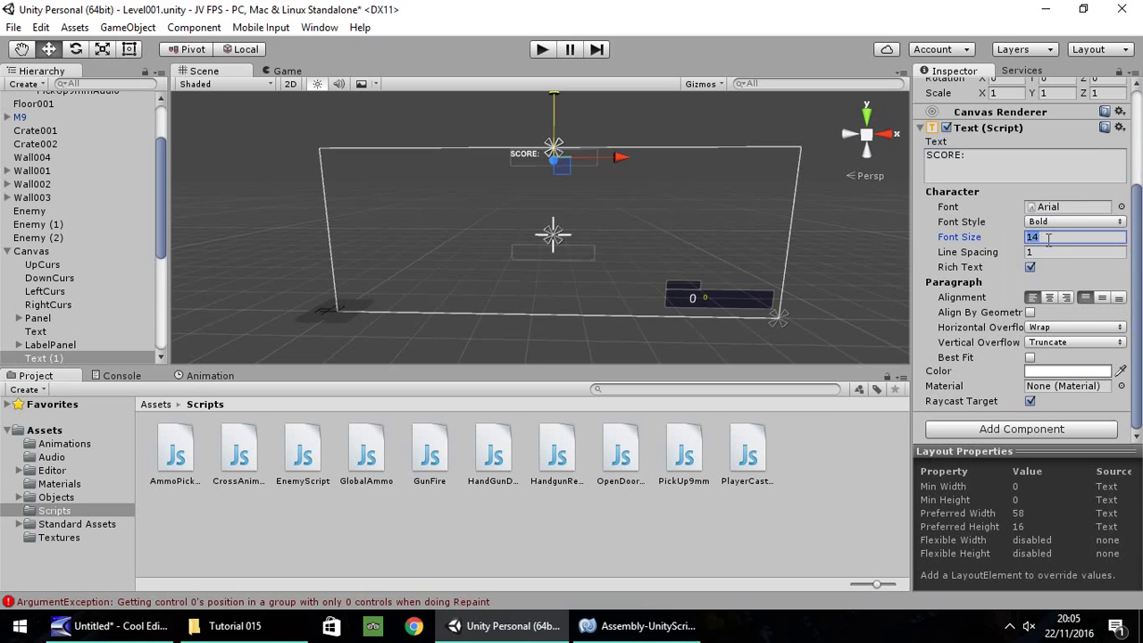
text(20)
drag(618, 159, 610, 160)
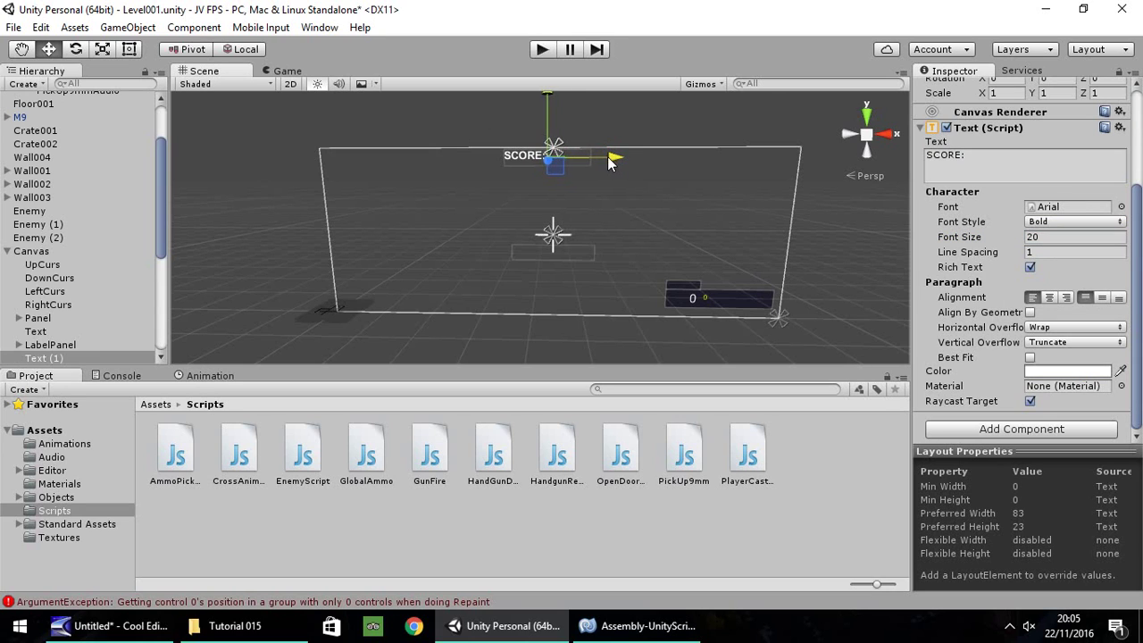
Step: Rename the Text (1) object to ScoreLabel
right_click(59, 360)
click(115, 138)
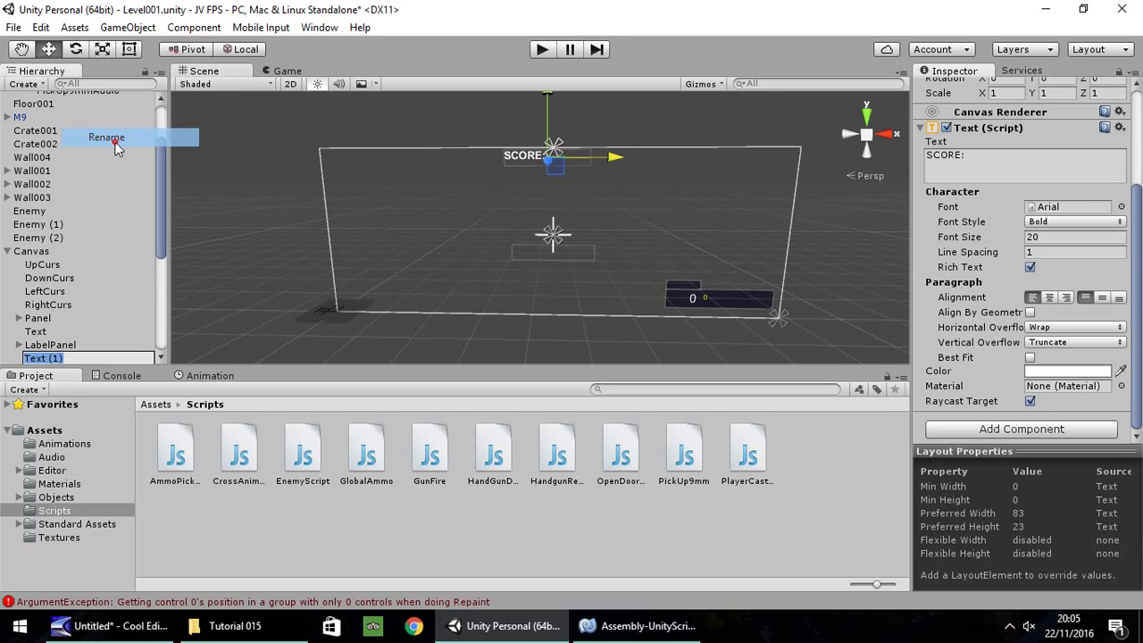
text(Score)
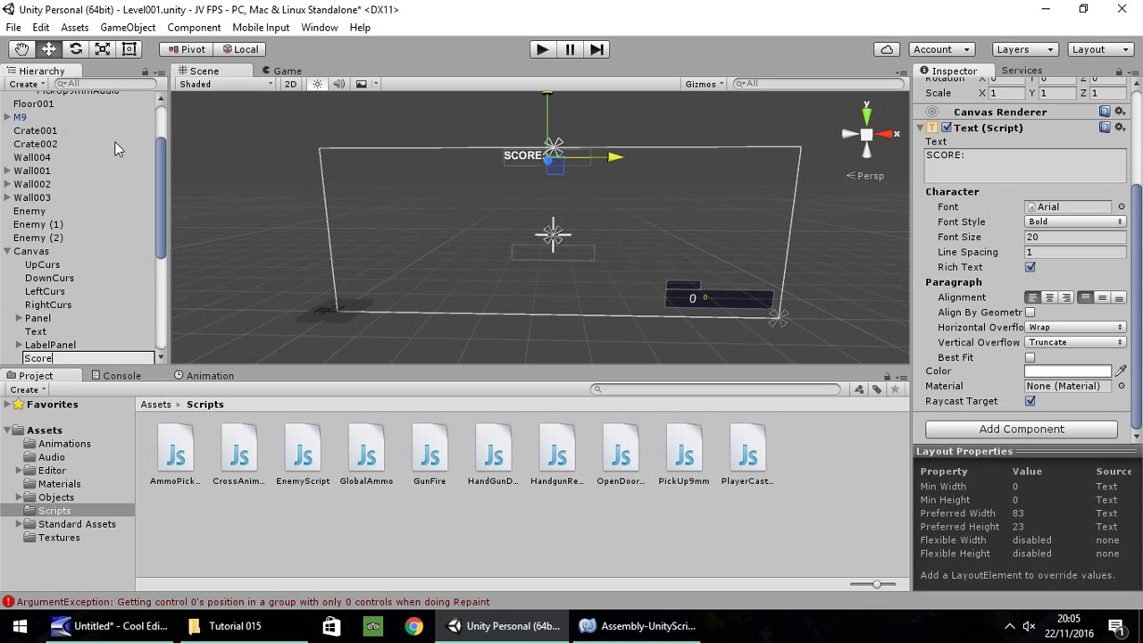
text(Label)
key(Return)
scroll(95, 176, down, 4)
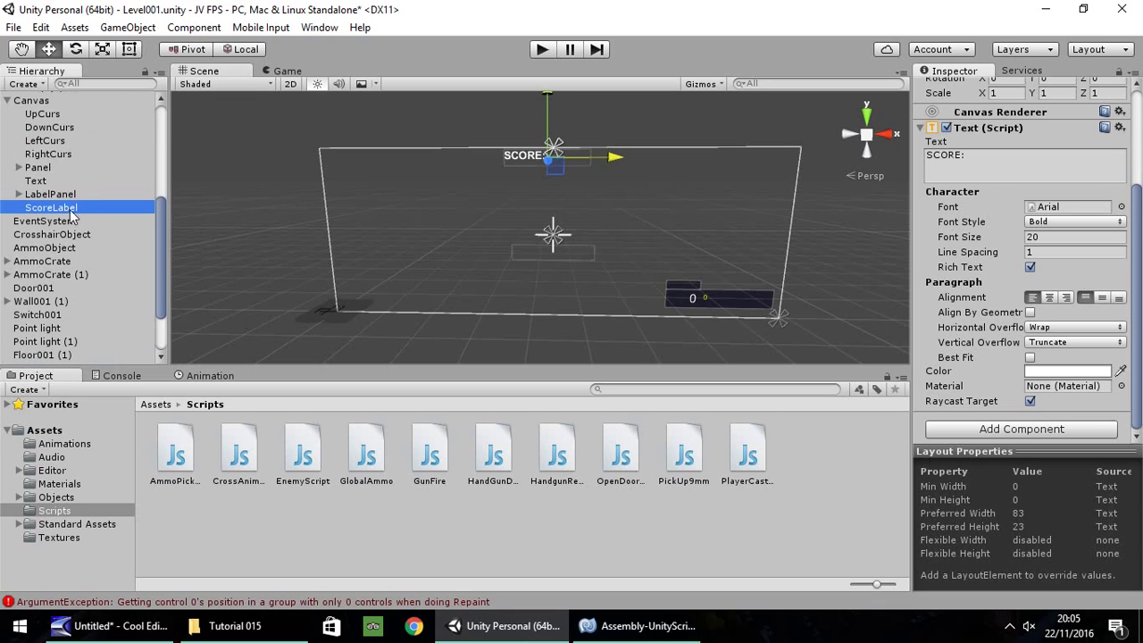
Step: Add a child Text under ScoreLabel and name it ScoreNumber
right_click(71, 214)
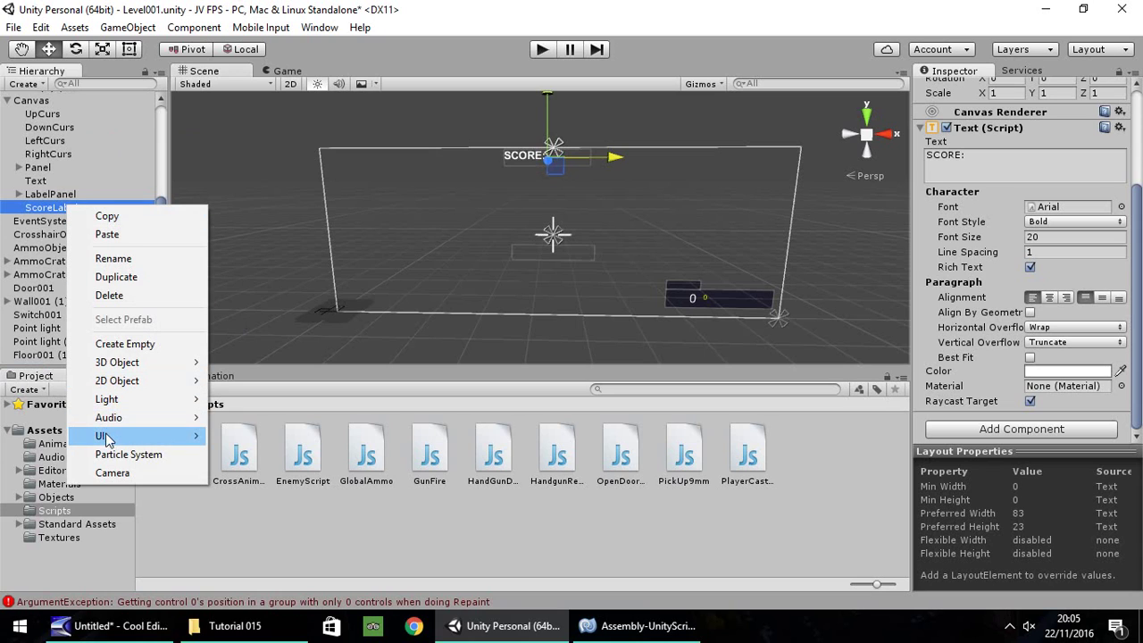
mouse_move(104, 438)
click(256, 217)
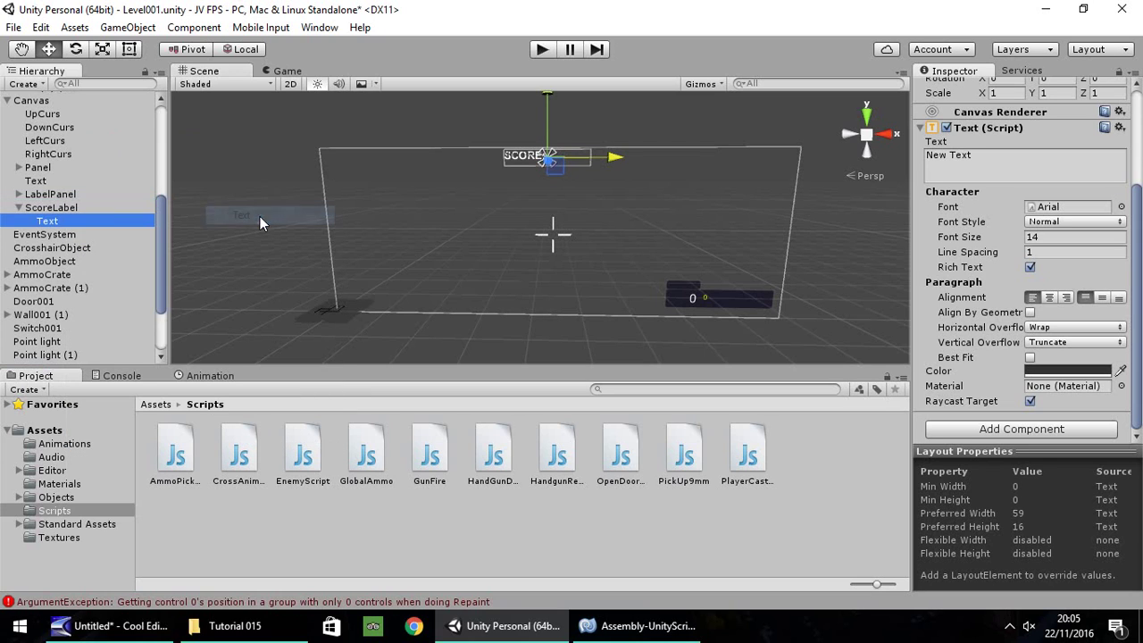
right_click(73, 226)
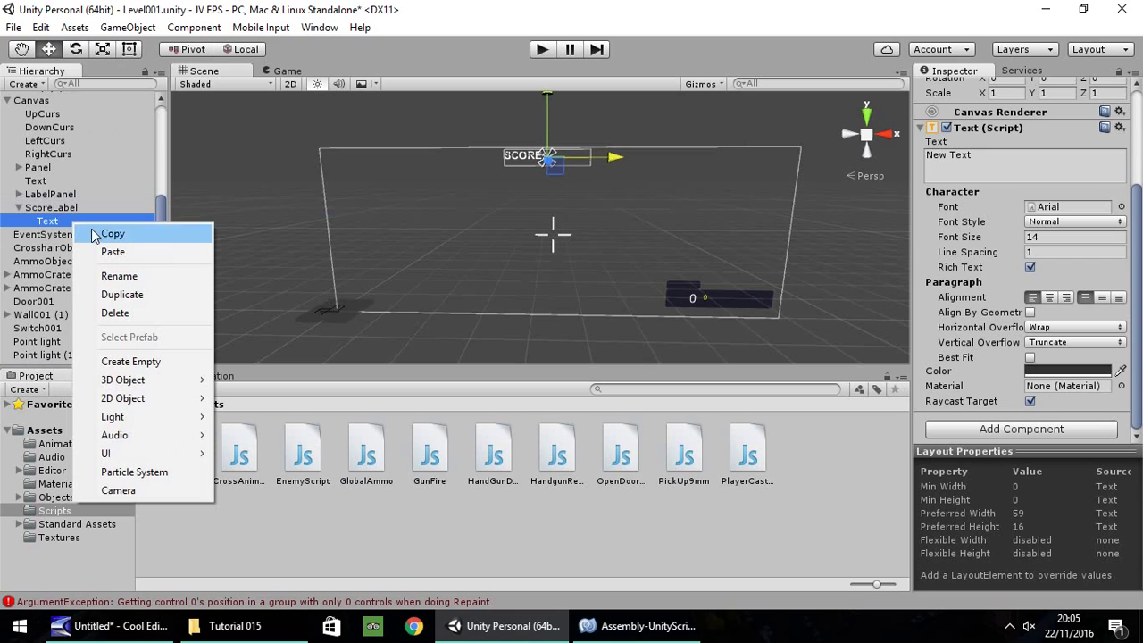
click(119, 277)
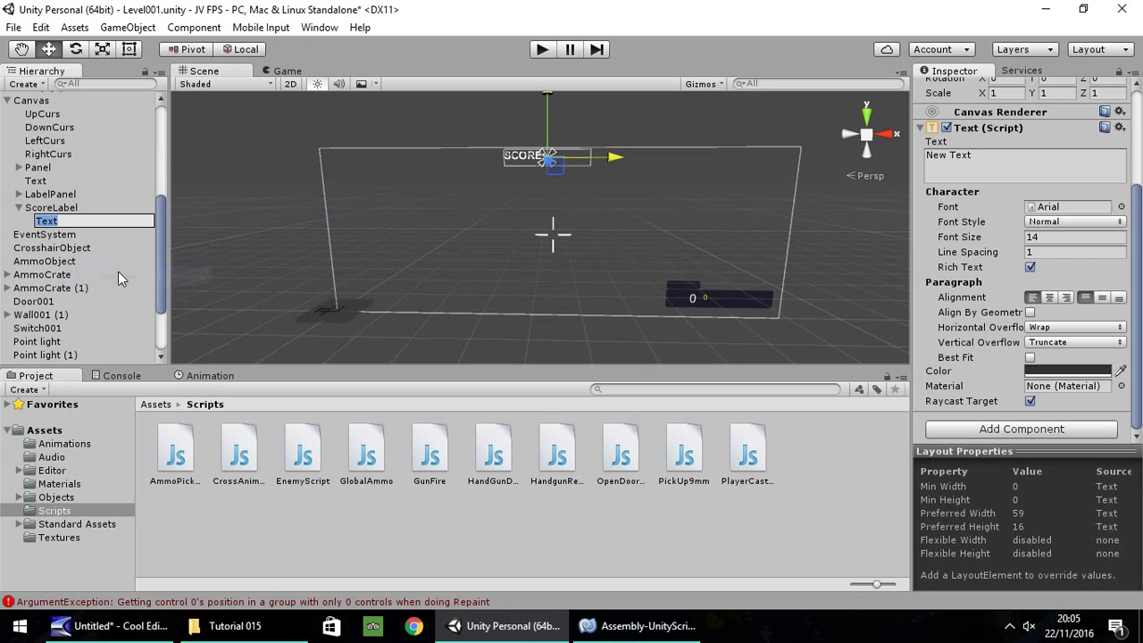
text(ScoreNumber)
key(Return)
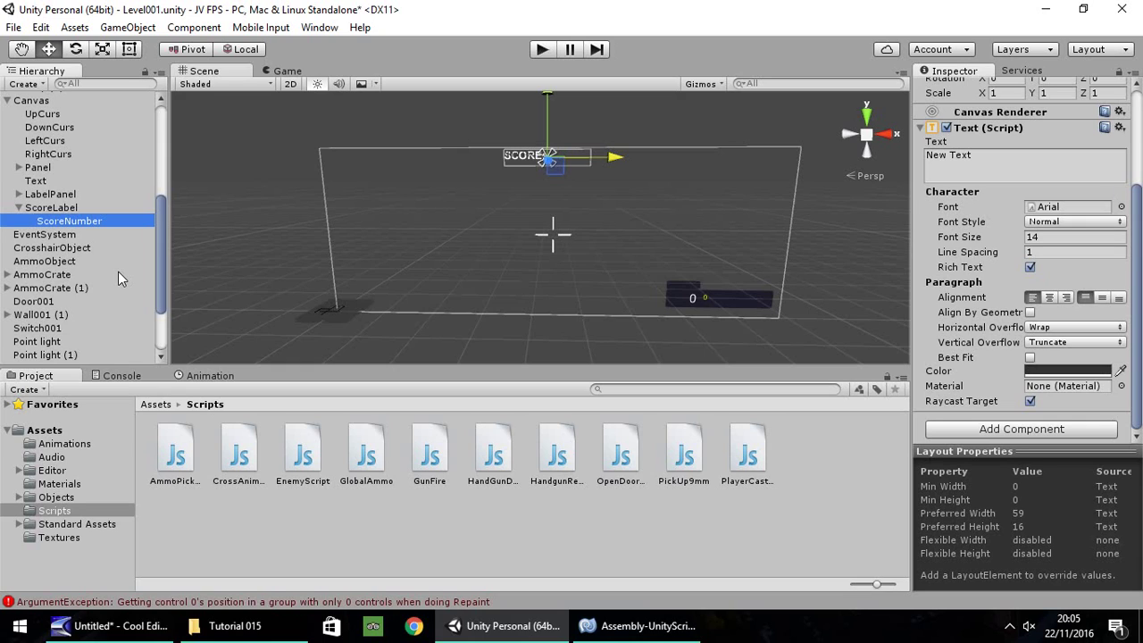
Step: Set ScoreNumber to read 0 at size 18 in colour CCC967, right of the label
click(994, 157)
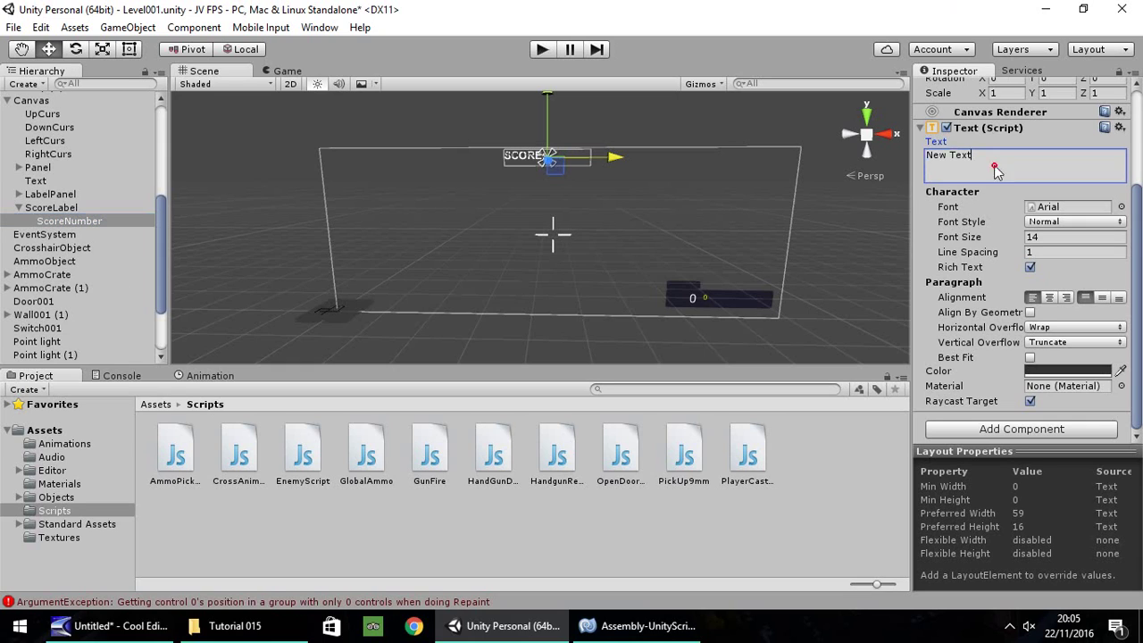
text(0)
click(1053, 237)
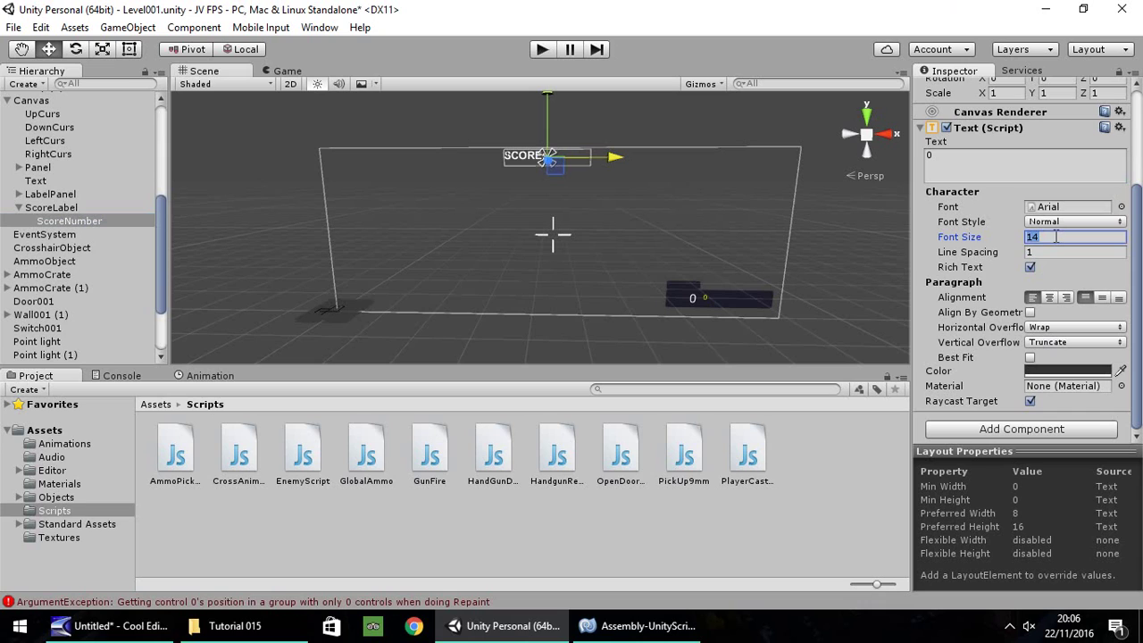
text(18)
click(1071, 371)
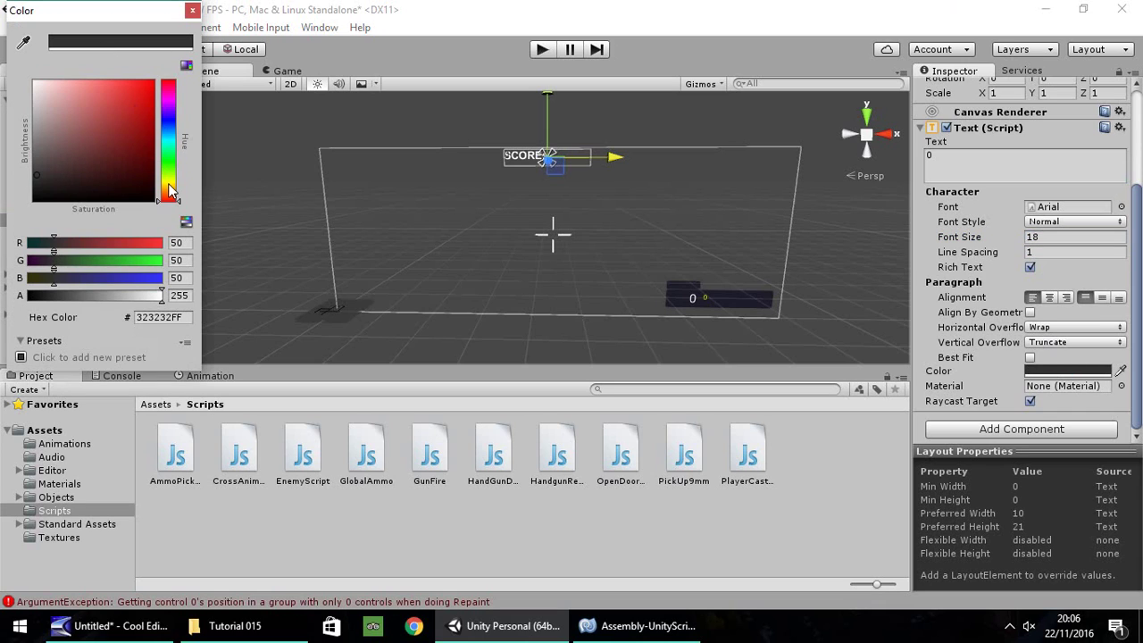
click(168, 183)
drag(75, 113, 93, 106)
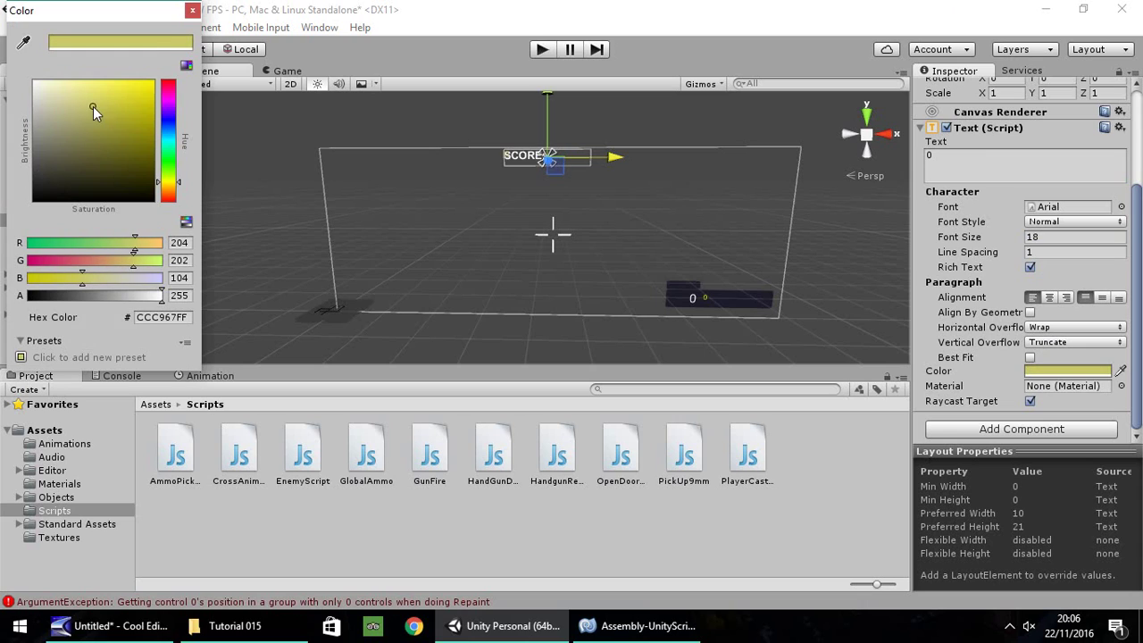
click(192, 11)
drag(616, 158, 666, 159)
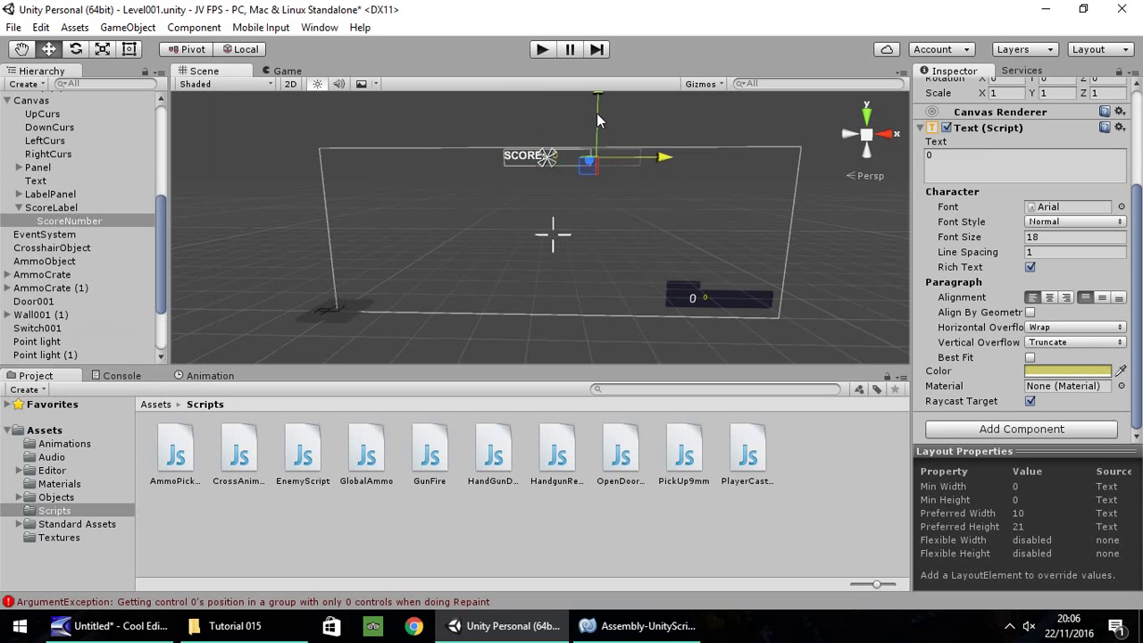
scroll(1036, 225, up, 3)
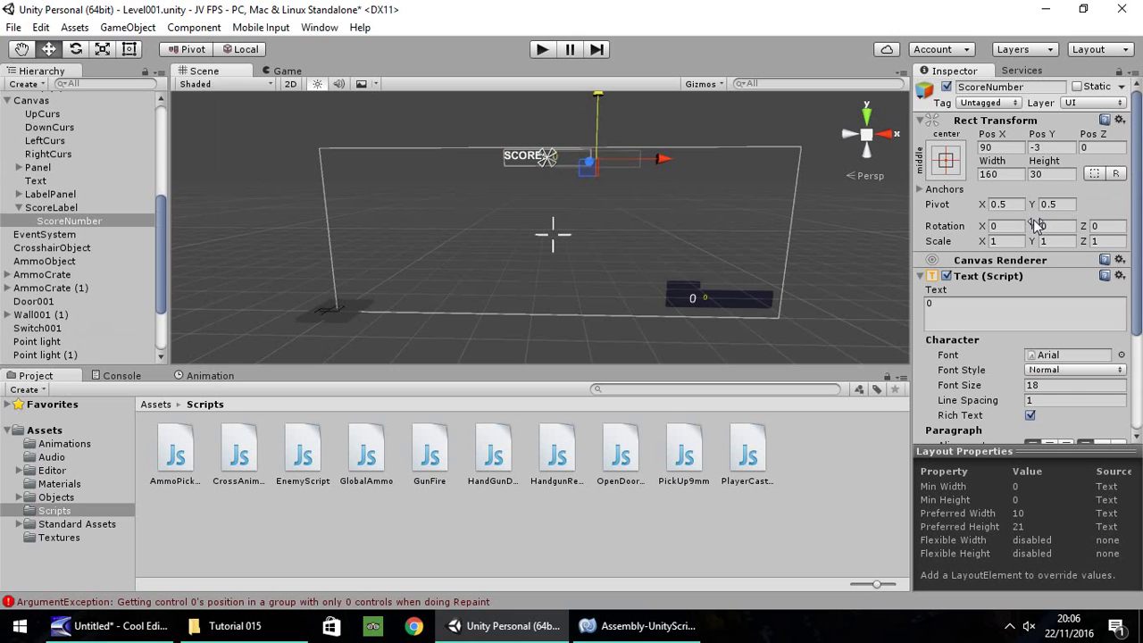
Step: Play-test to check the 'SCORE: 0' readout, then nudge ScoreNumber to Pos Y 0
click(540, 51)
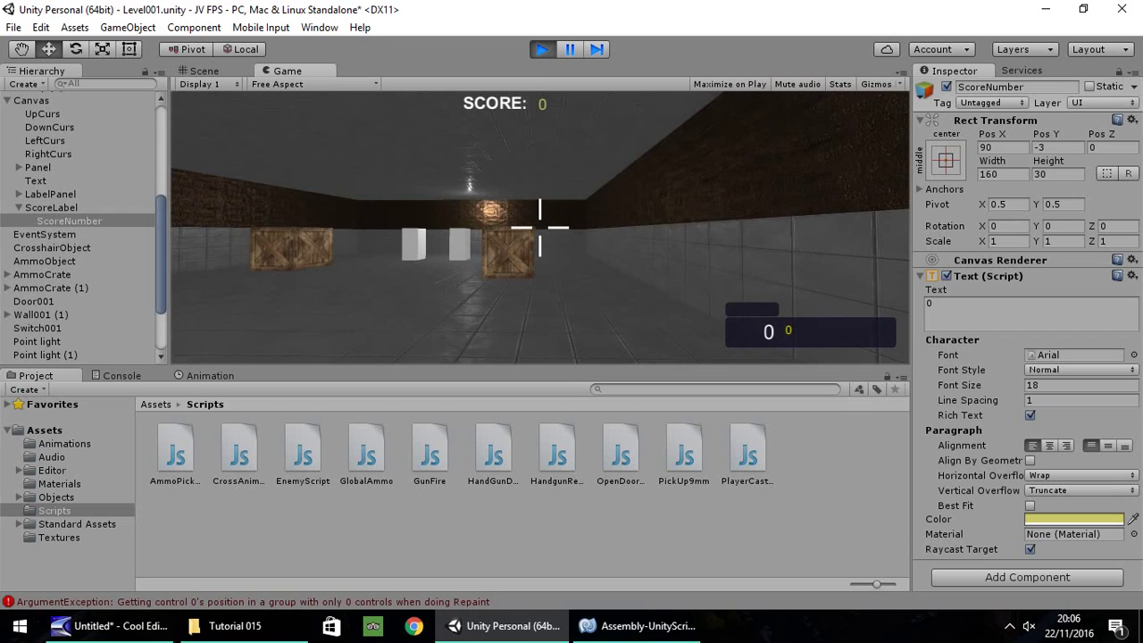
key(ctrl+p)
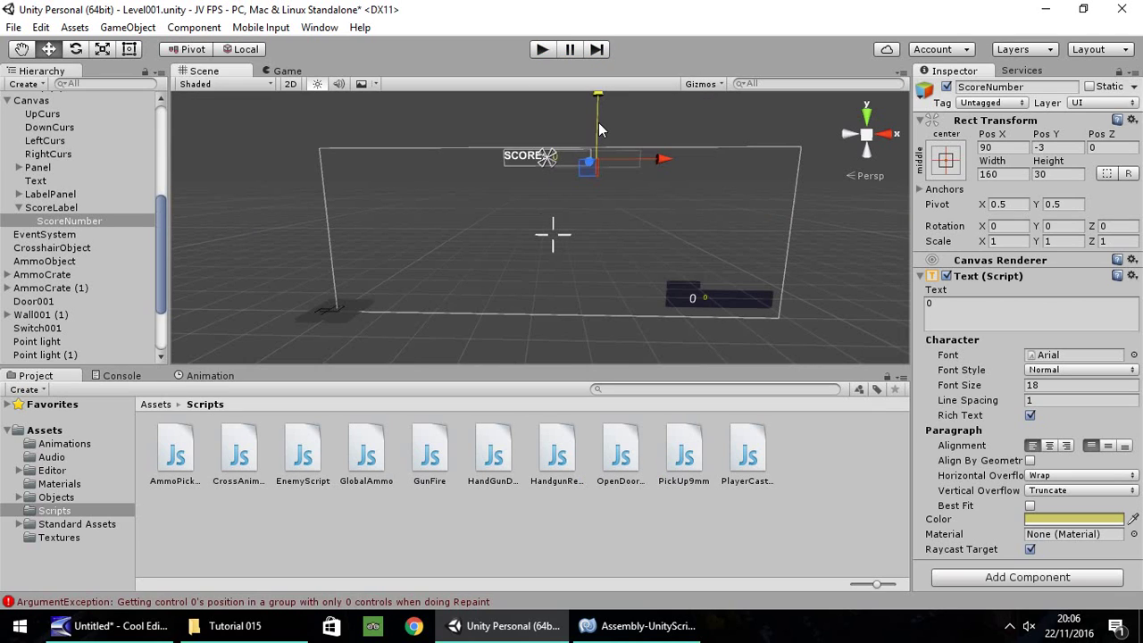
drag(597, 122, 598, 120)
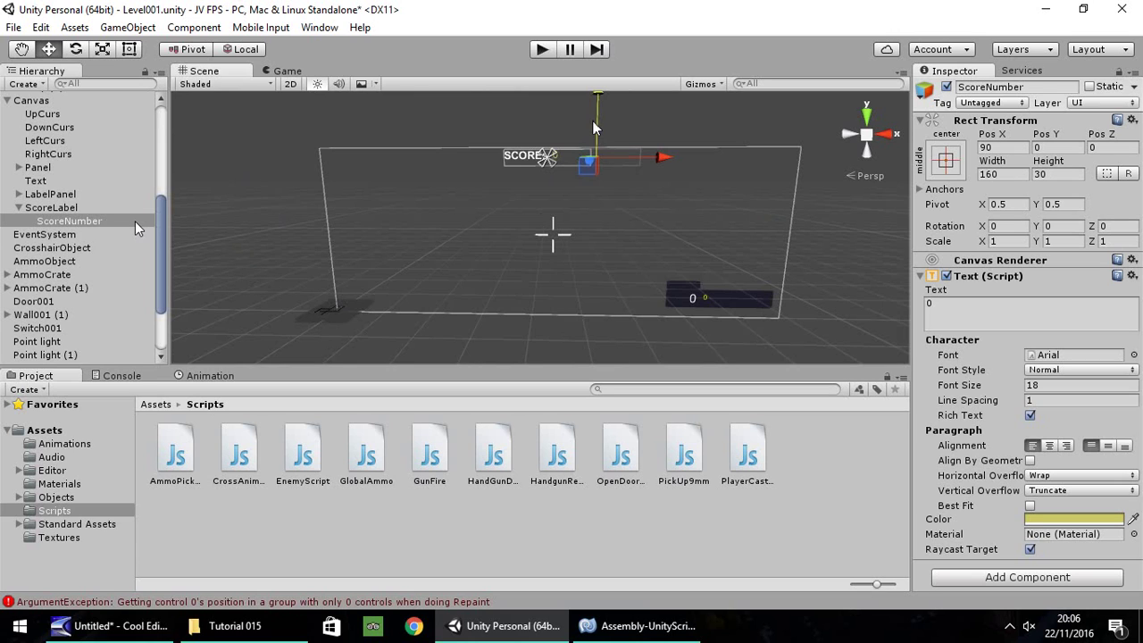
Step: Frame the corridor near the crate and add a default 3D Cylinder there
double_click(39, 301)
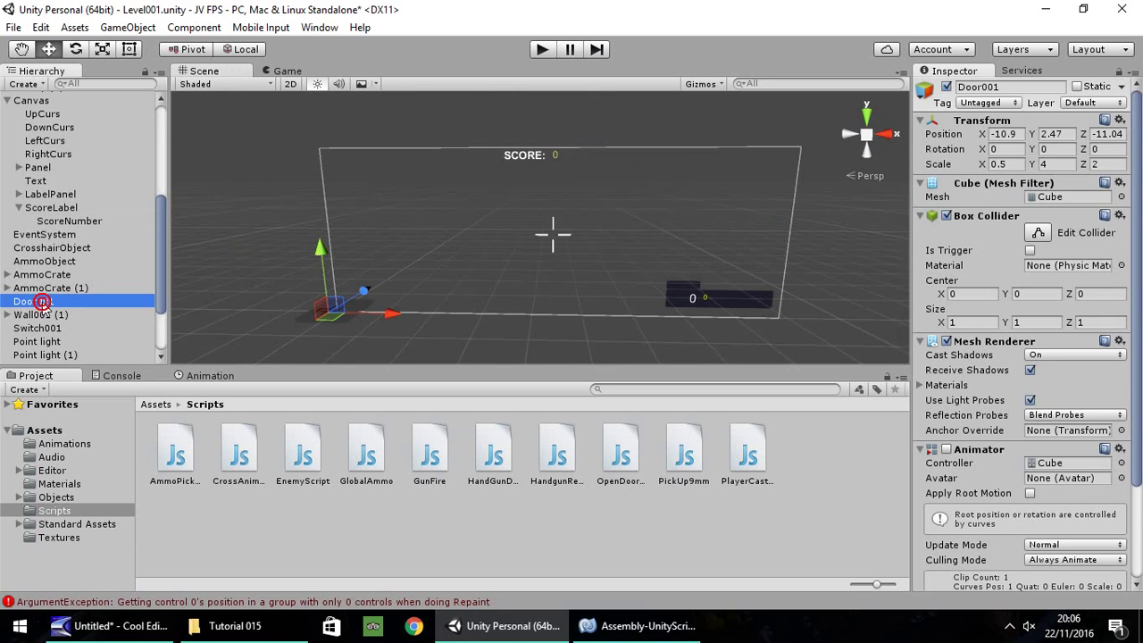
middle_drag(443, 209, 407, 245)
alt+drag(407, 246, 651, 209)
drag(558, 239, 759, 255)
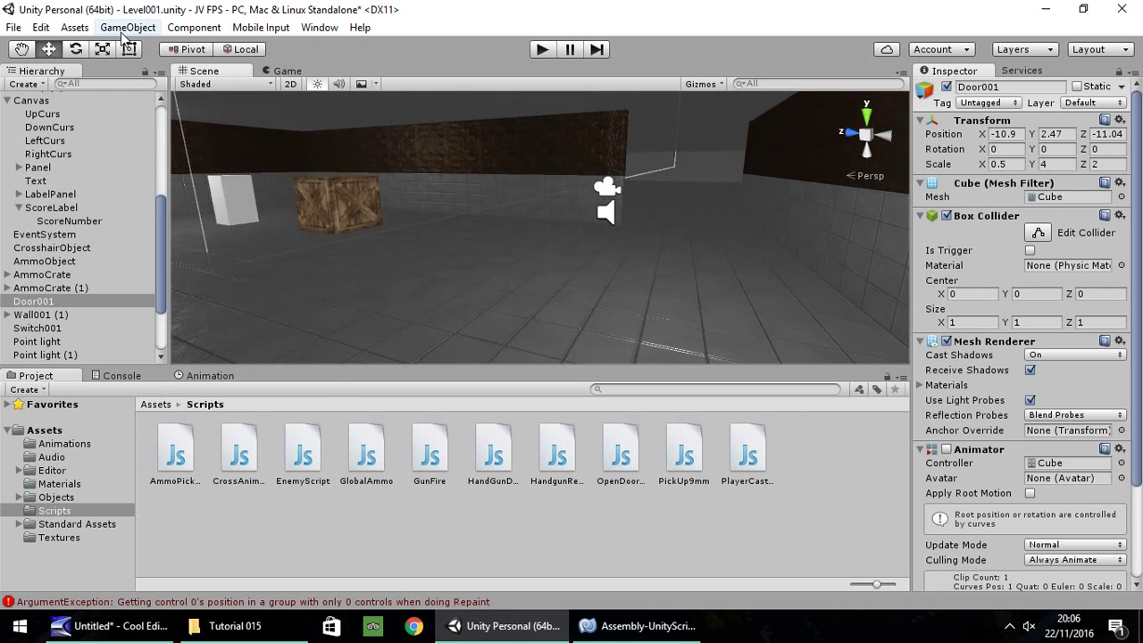
click(127, 26)
mouse_move(168, 87)
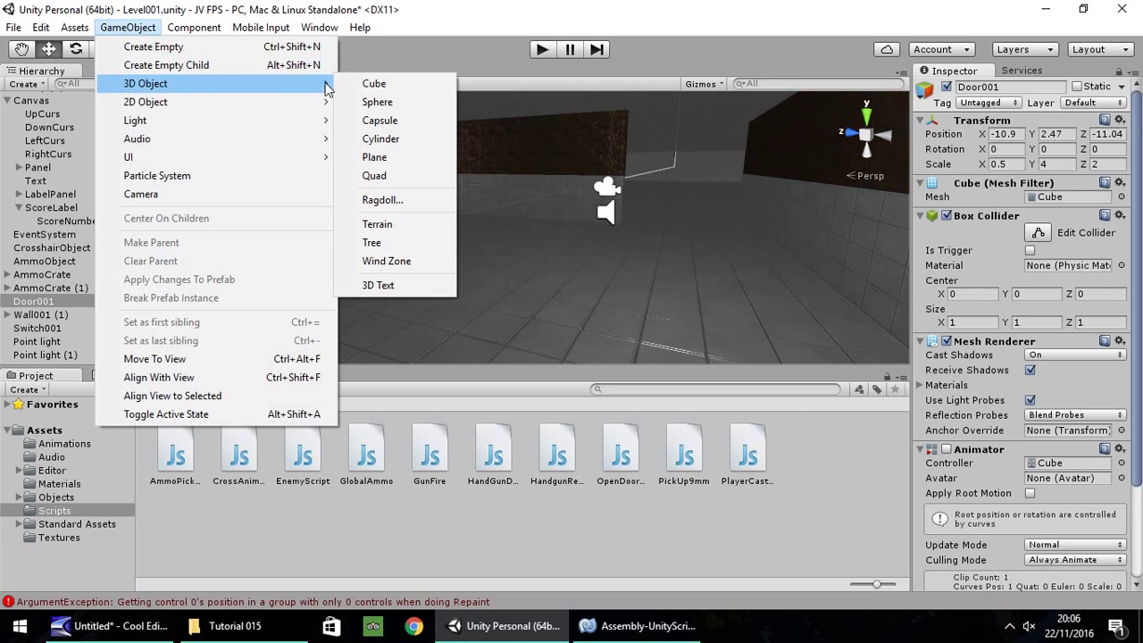
click(393, 139)
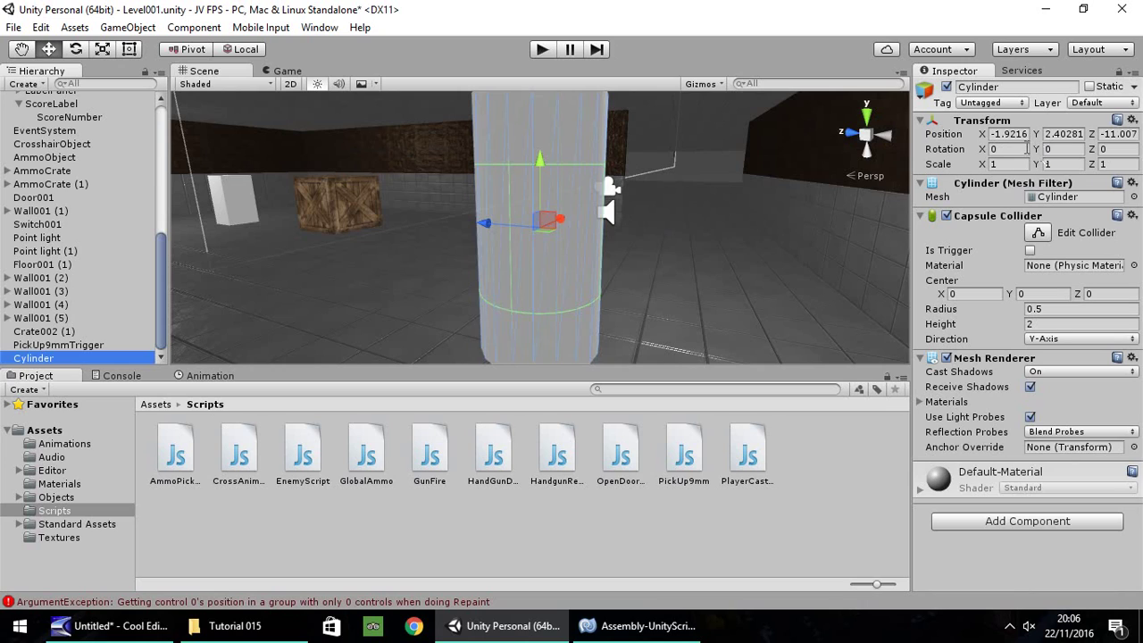
Step: Set the Cylinder's Rotation Z to 90 and Scale Y to 0.1, framing the disc
click(1112, 152)
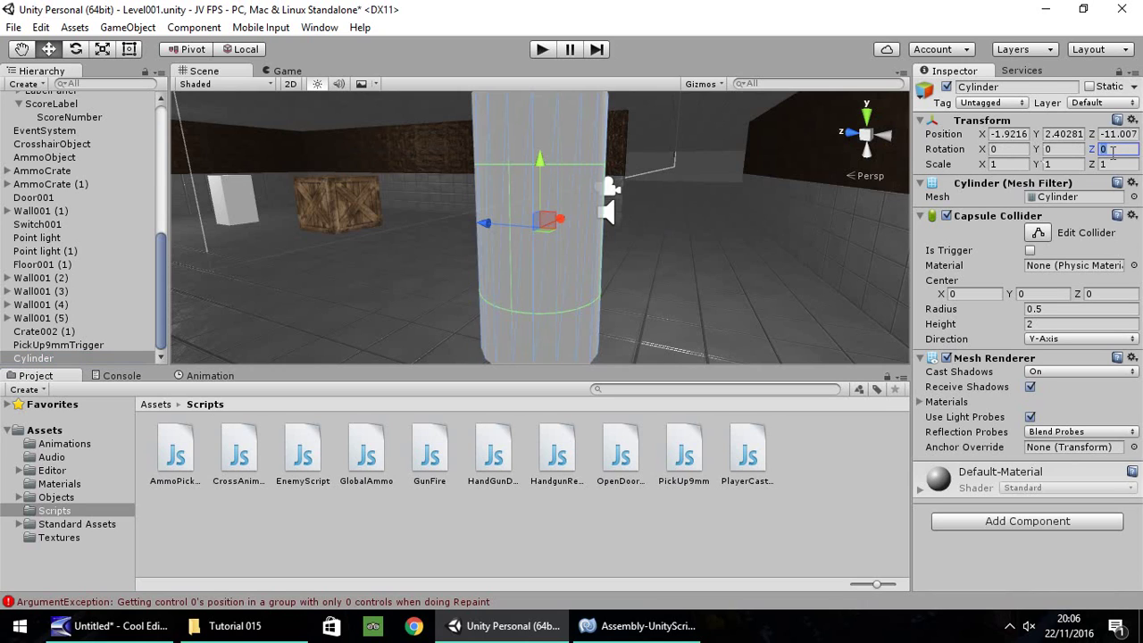
text(90)
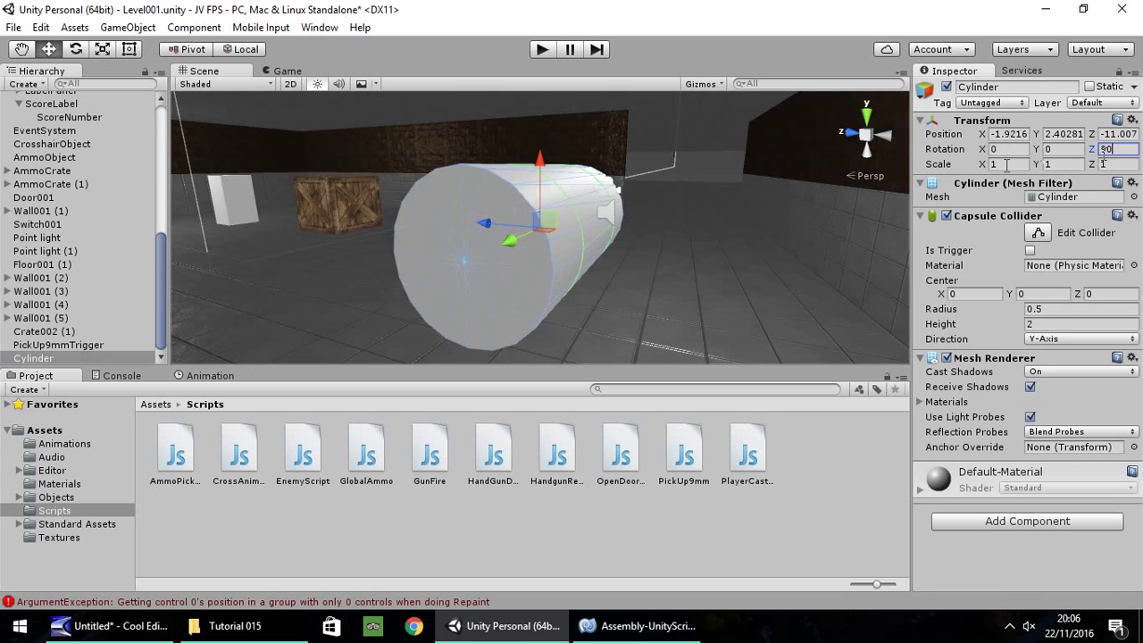
click(1006, 164)
click(1068, 168)
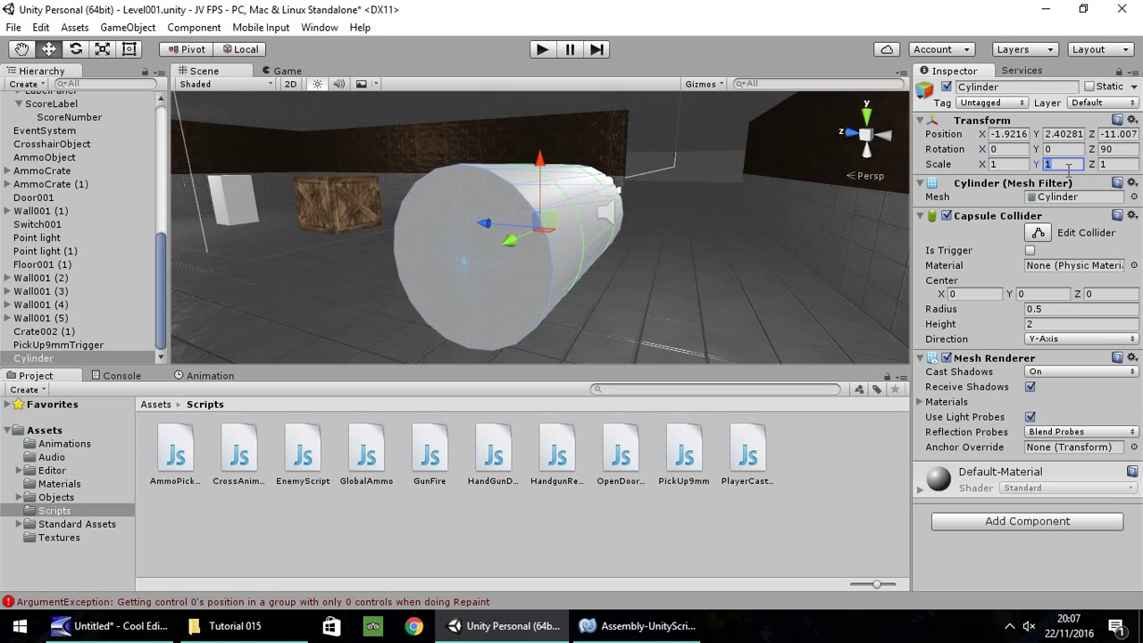
text(.1)
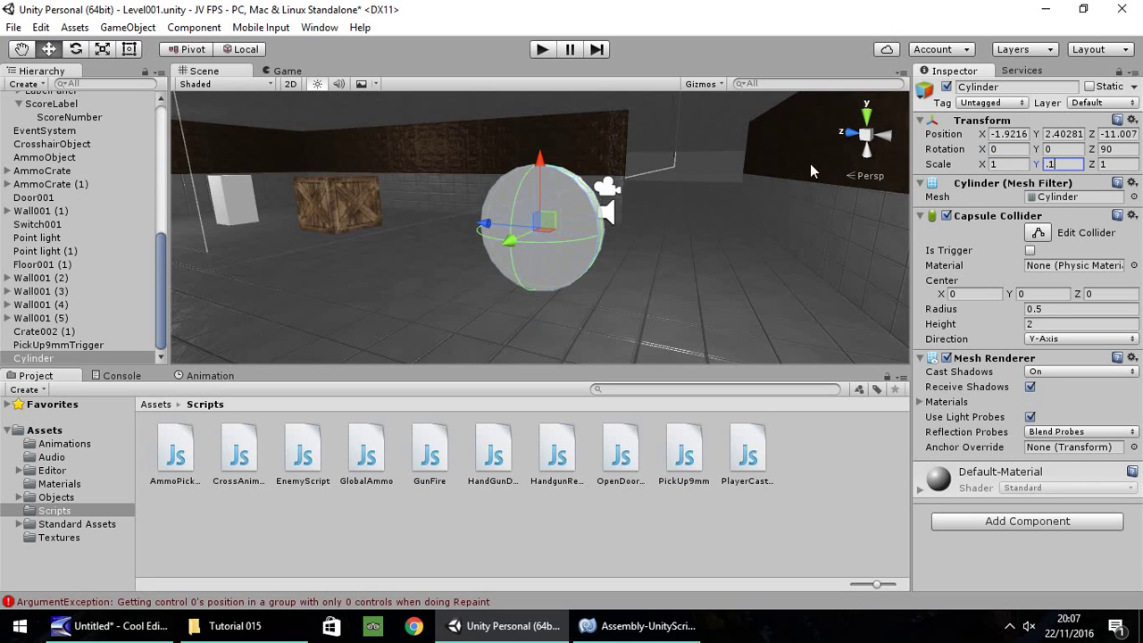
alt+drag(677, 237, 383, 205)
middle_drag(383, 206, 395, 223)
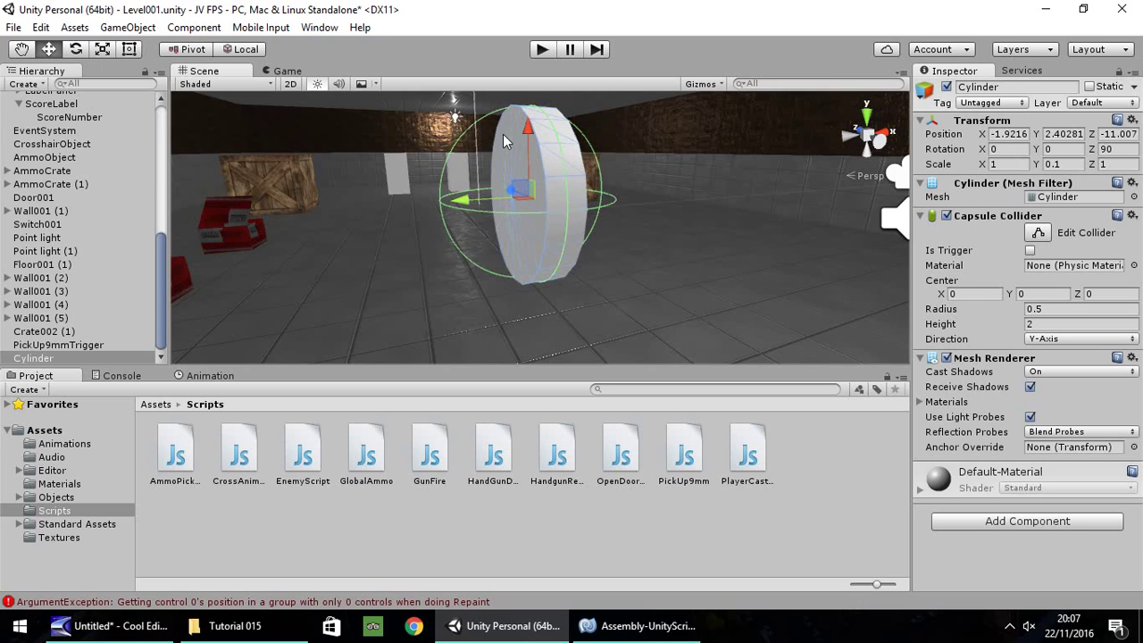
Step: Replace the Cylinder's Capsule Collider with a Mesh Collider
right_click(990, 220)
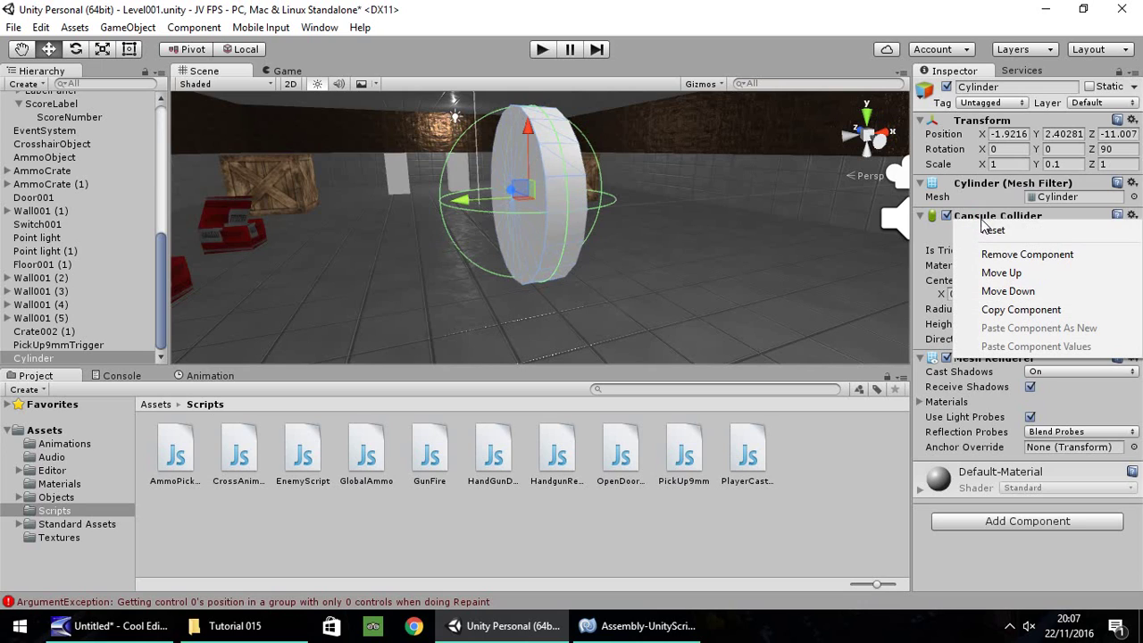
click(1005, 254)
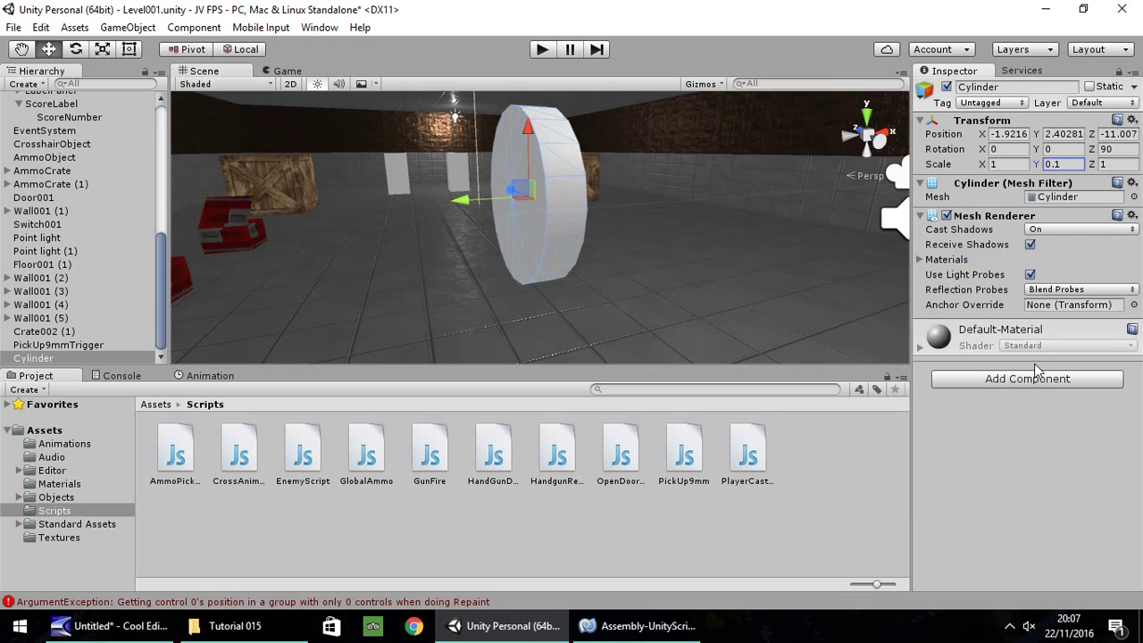
click(1020, 380)
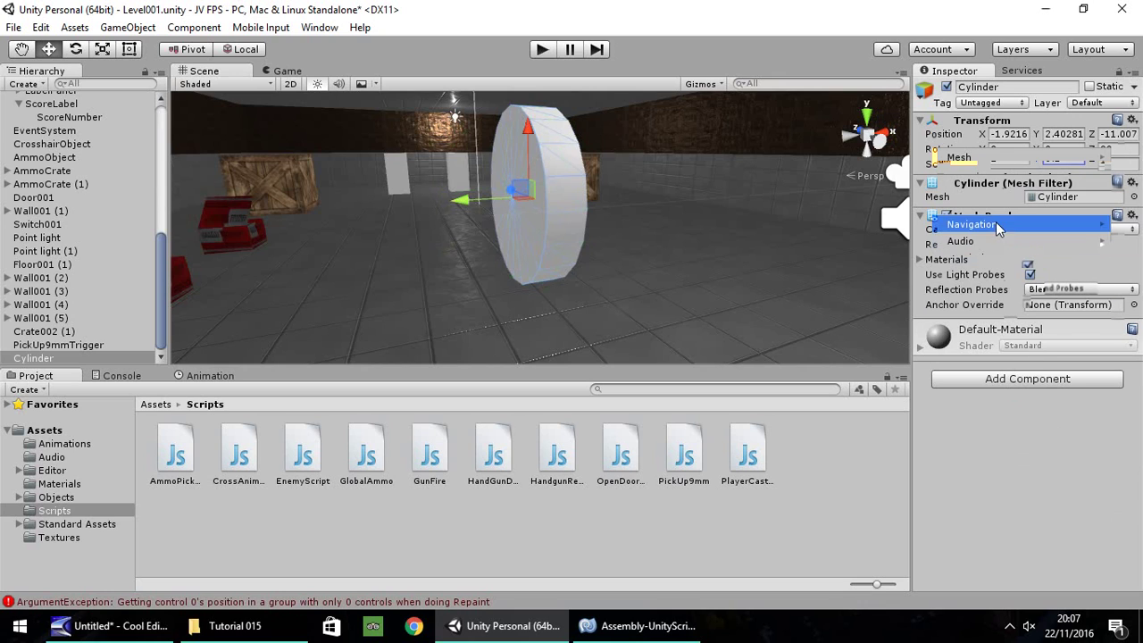
click(978, 193)
click(974, 243)
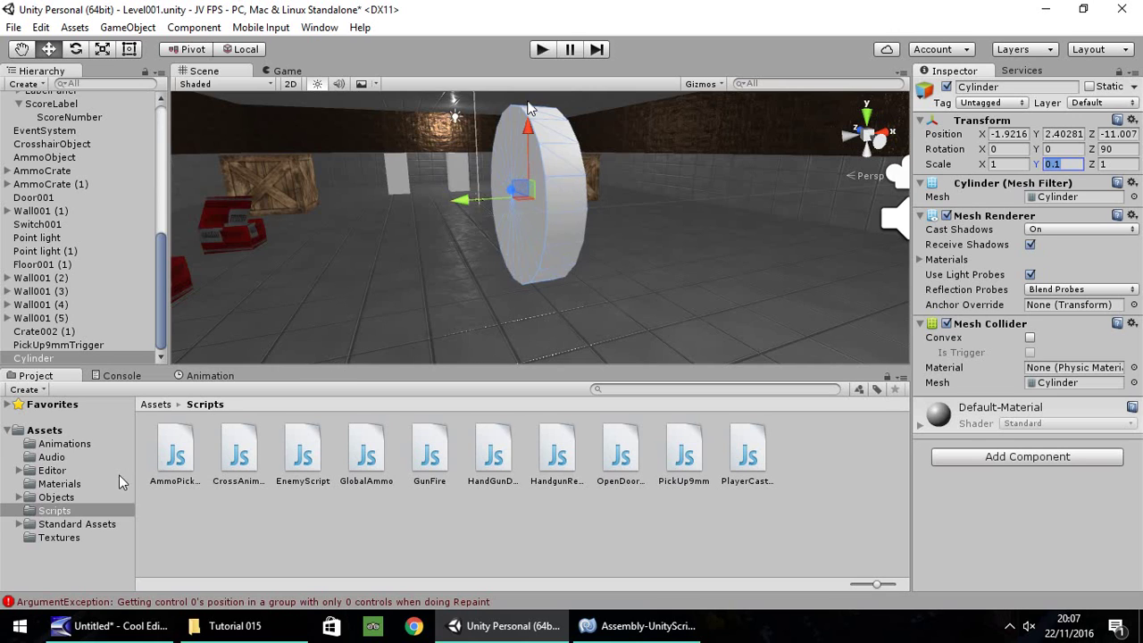
Step: Create a new material named MatBlue in the Materials folder
click(59, 483)
right_click(656, 452)
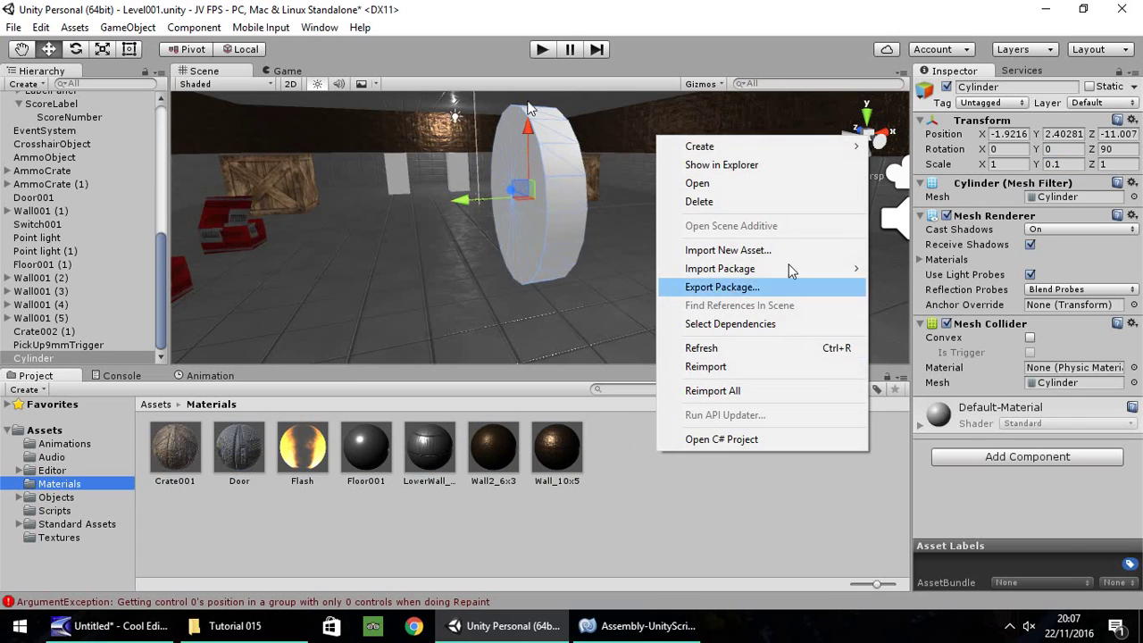
mouse_move(726, 148)
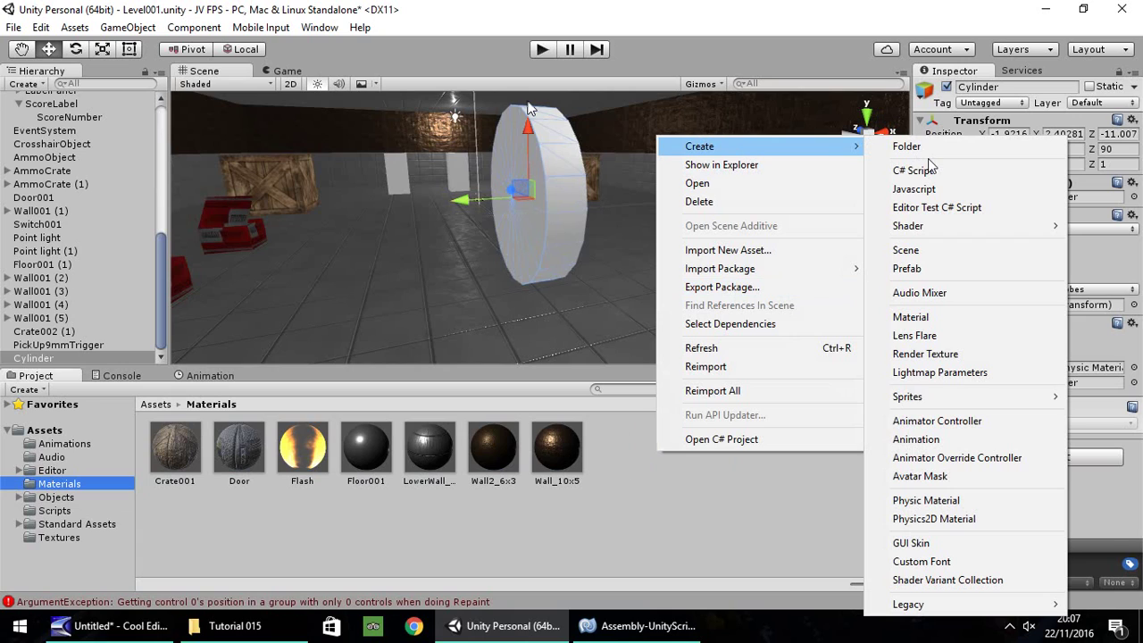
click(911, 317)
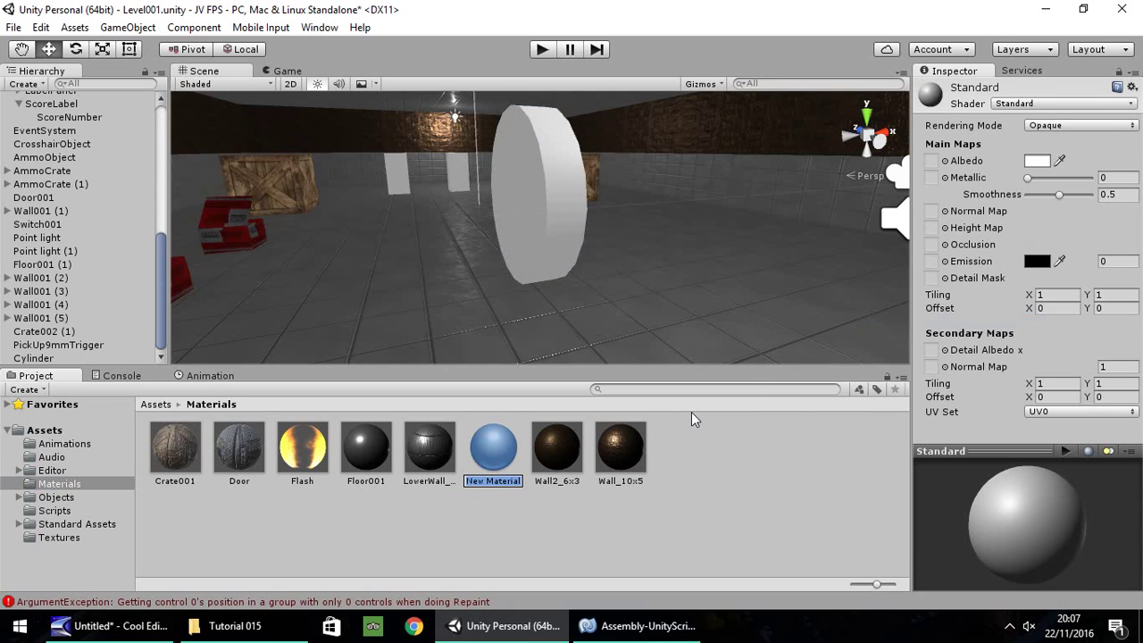
text(MatBlue)
key(Return)
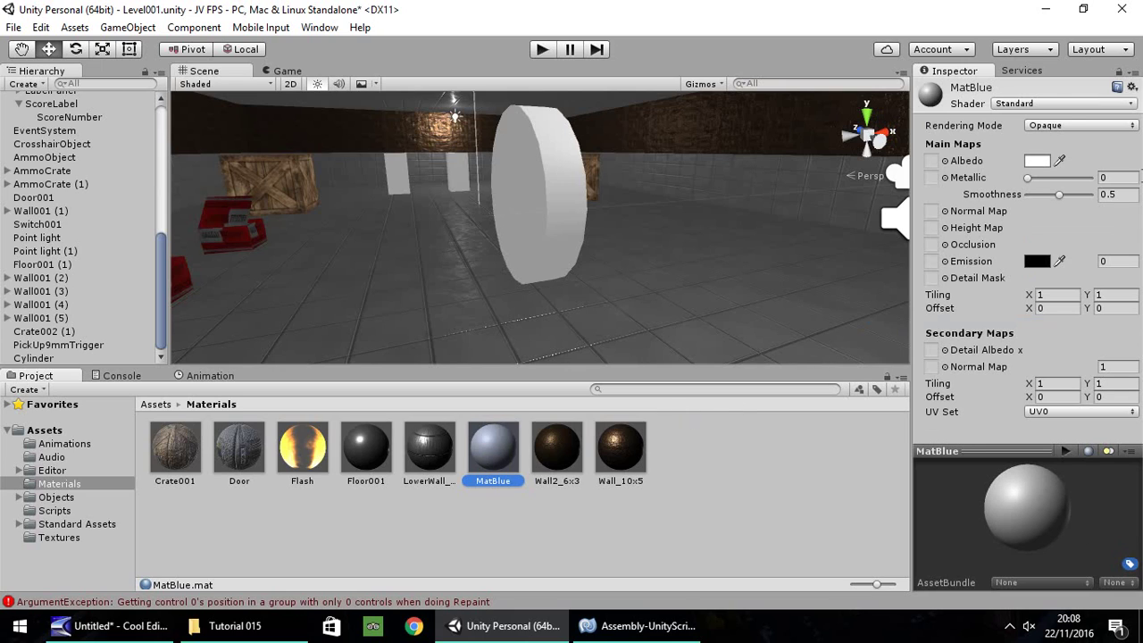
Step: Give MatBlue a deep blue albedo, metallic 0.48, smoothness 0.67, and apply it to the cylinder disc
click(1038, 162)
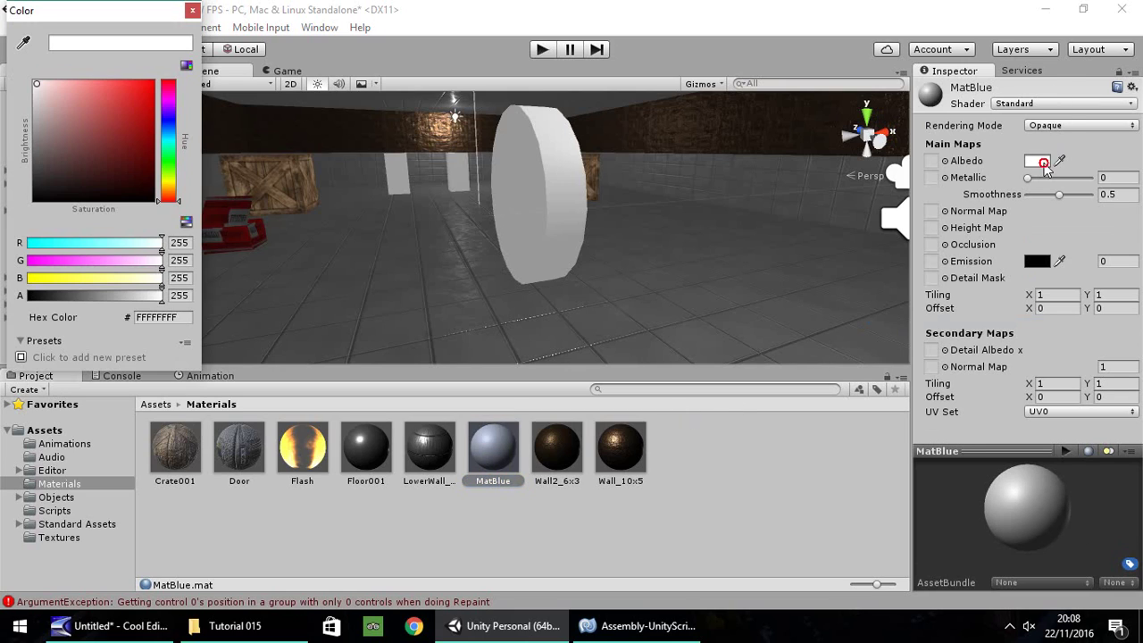
click(168, 119)
click(152, 104)
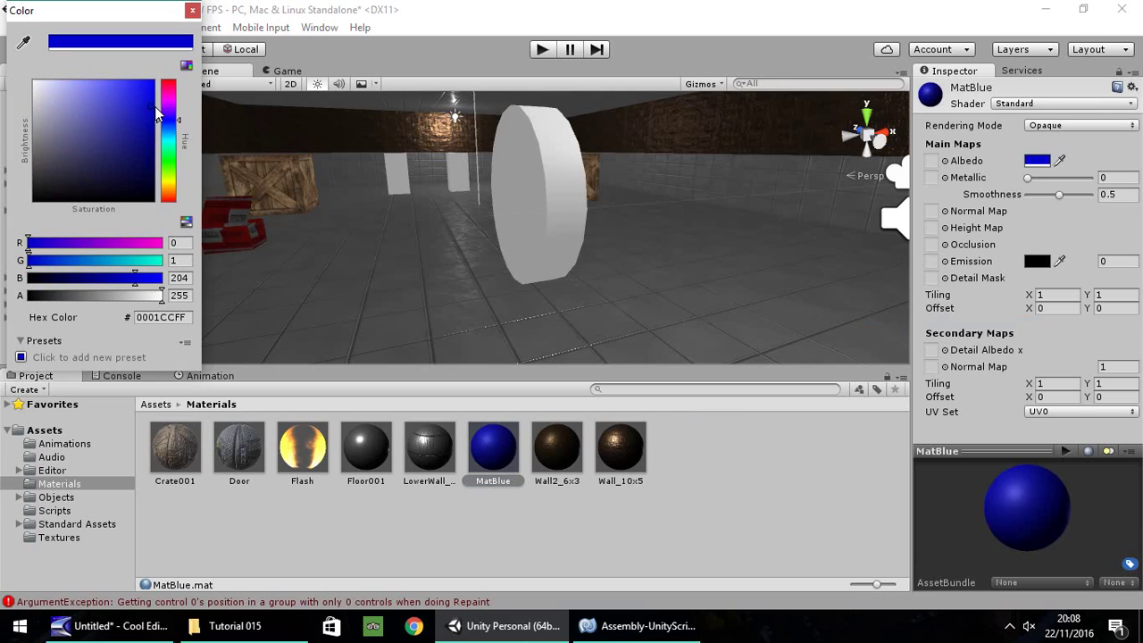
click(192, 10)
drag(1029, 183, 1072, 204)
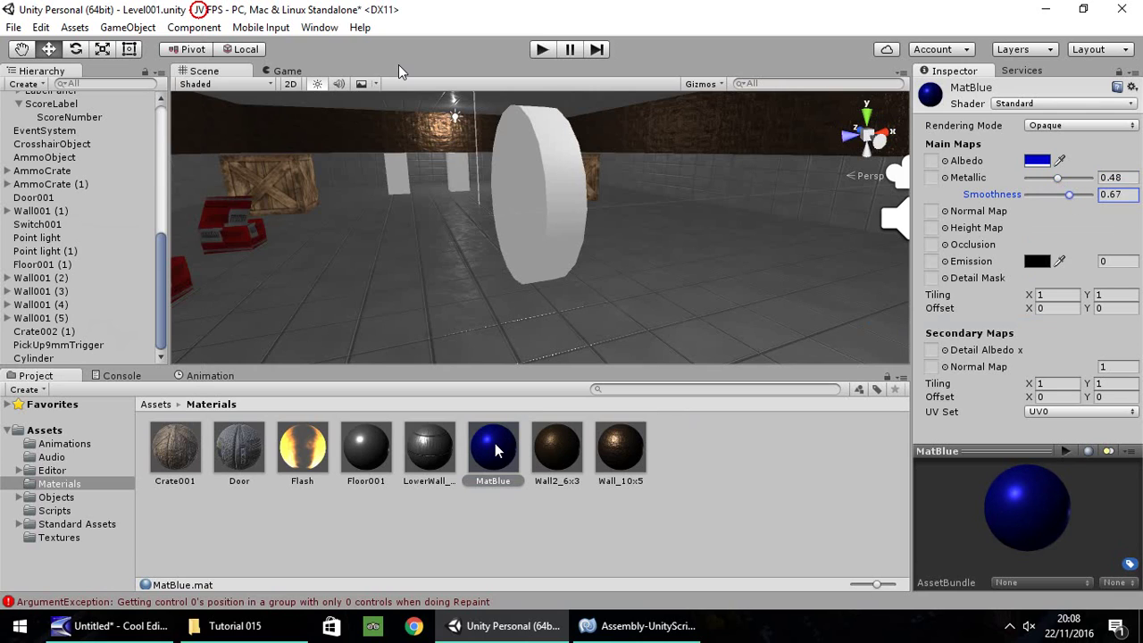
drag(501, 451, 547, 179)
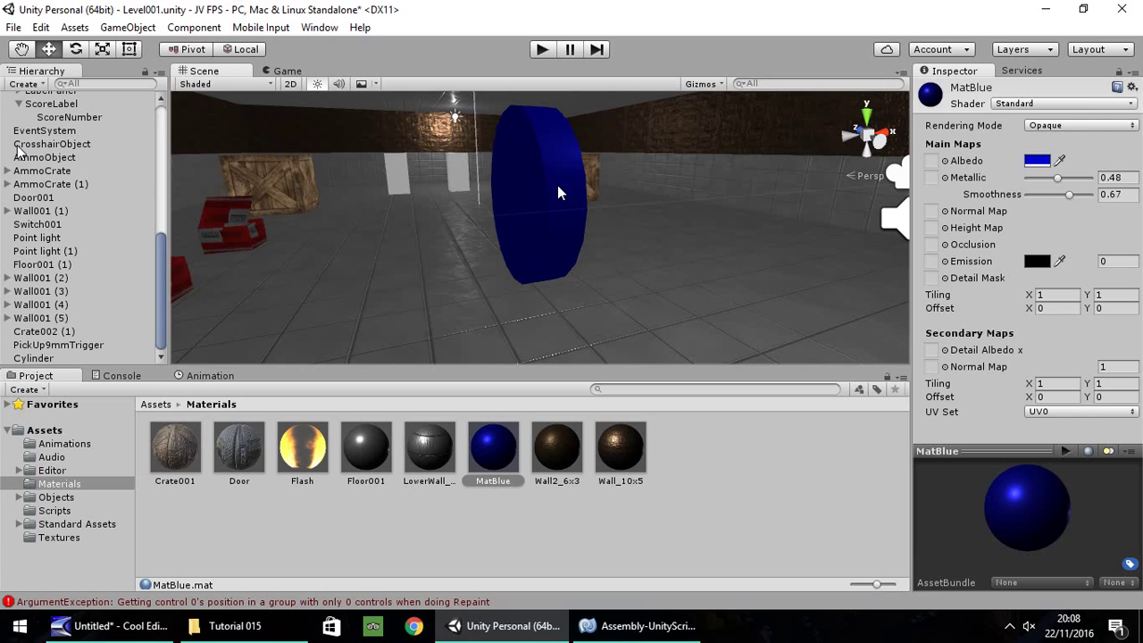
click(558, 192)
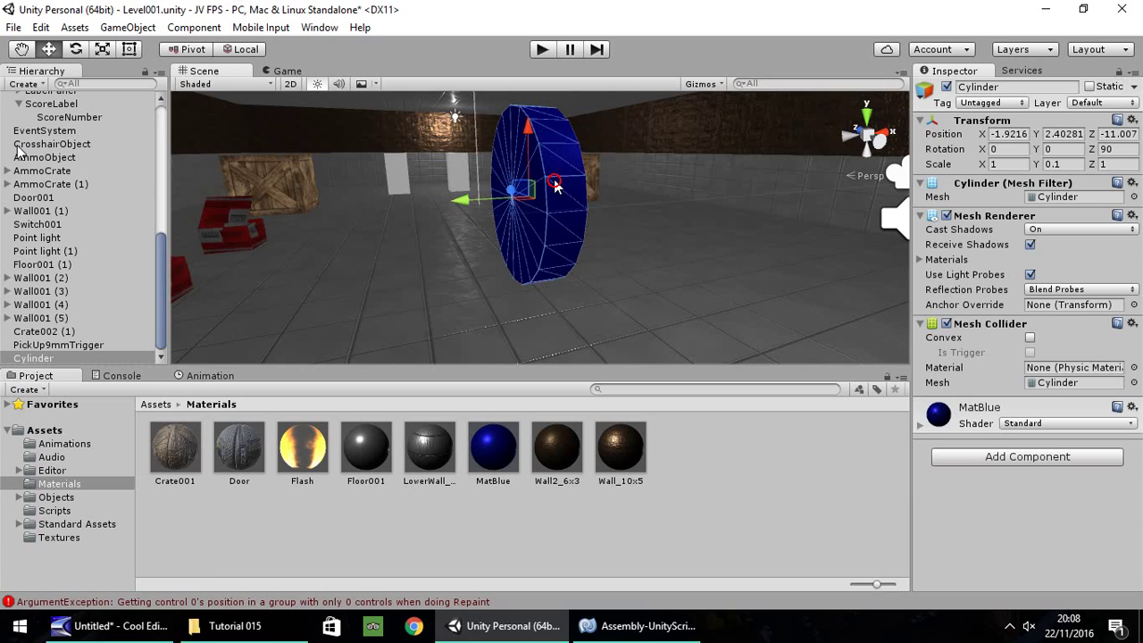
Step: Rename the Cylinder object to Target001
right_click(48, 358)
click(101, 131)
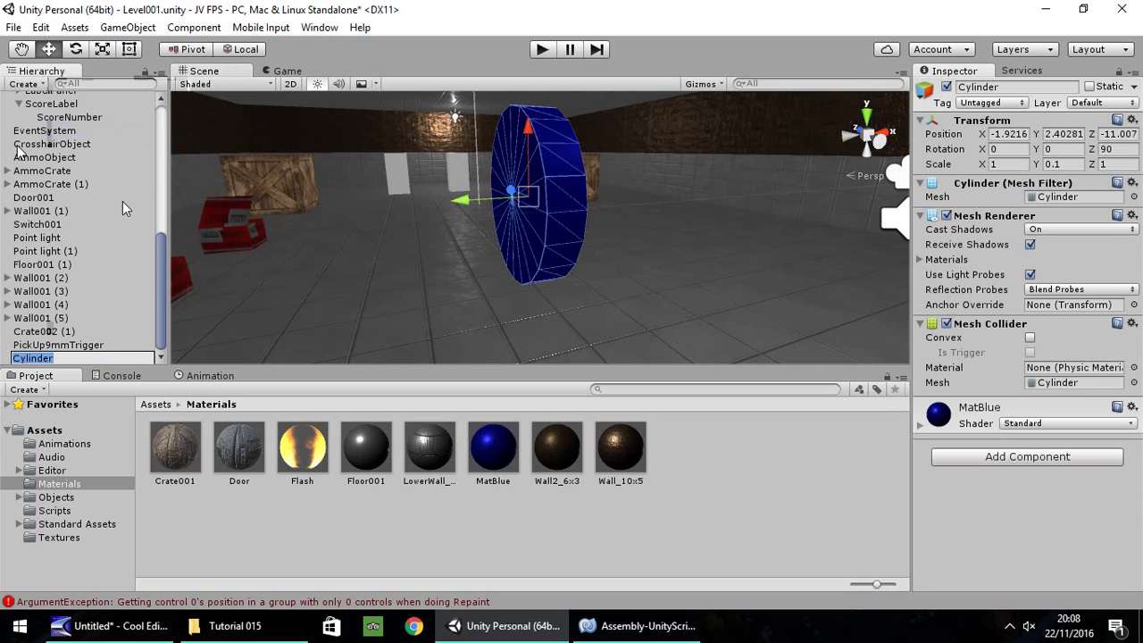
text(Blue)
key(BackSpace)
key(BackSpace)
key(BackSpace)
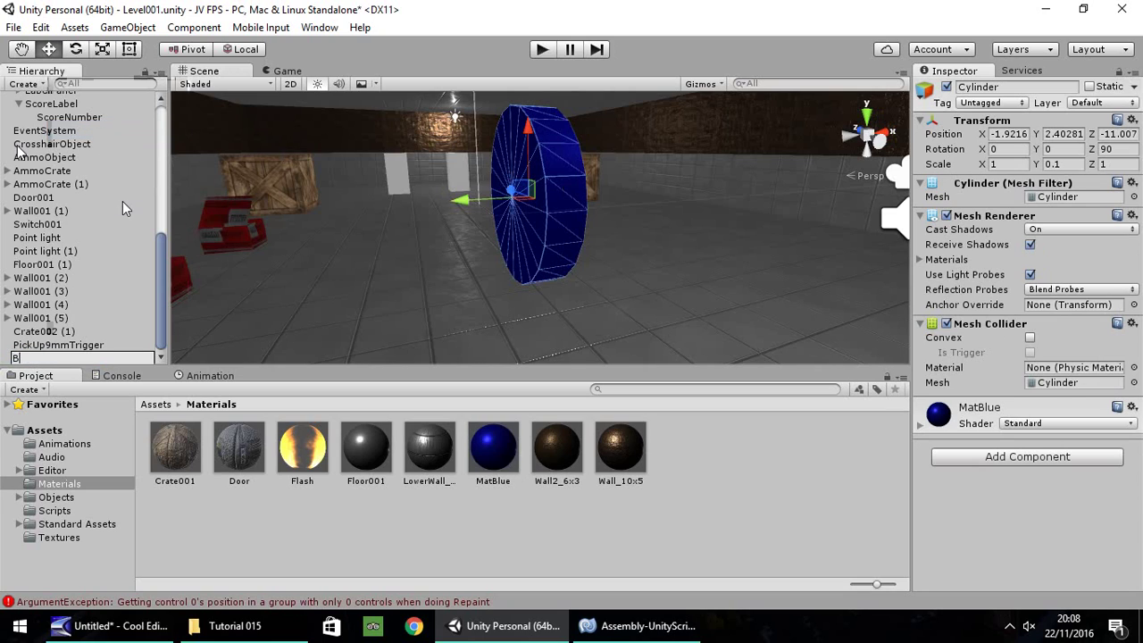
text(Target001)
key(Return)
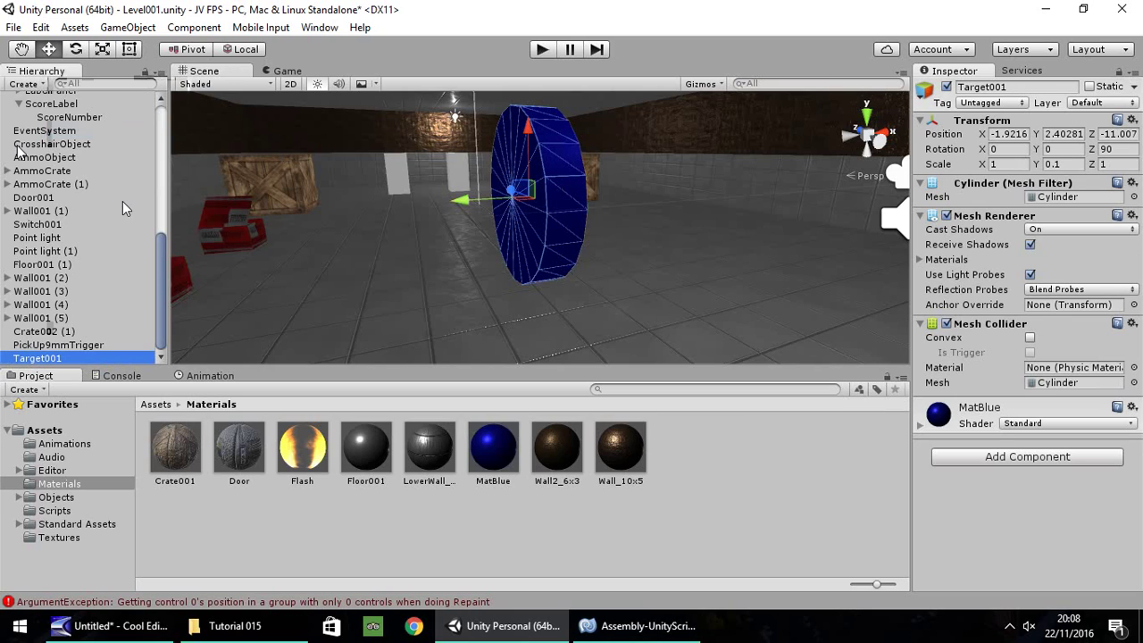
Step: Duplicate the disc as Target001 (1), nudge it along X, and scale it 0.75 on X and Z
key(ctrl+d)
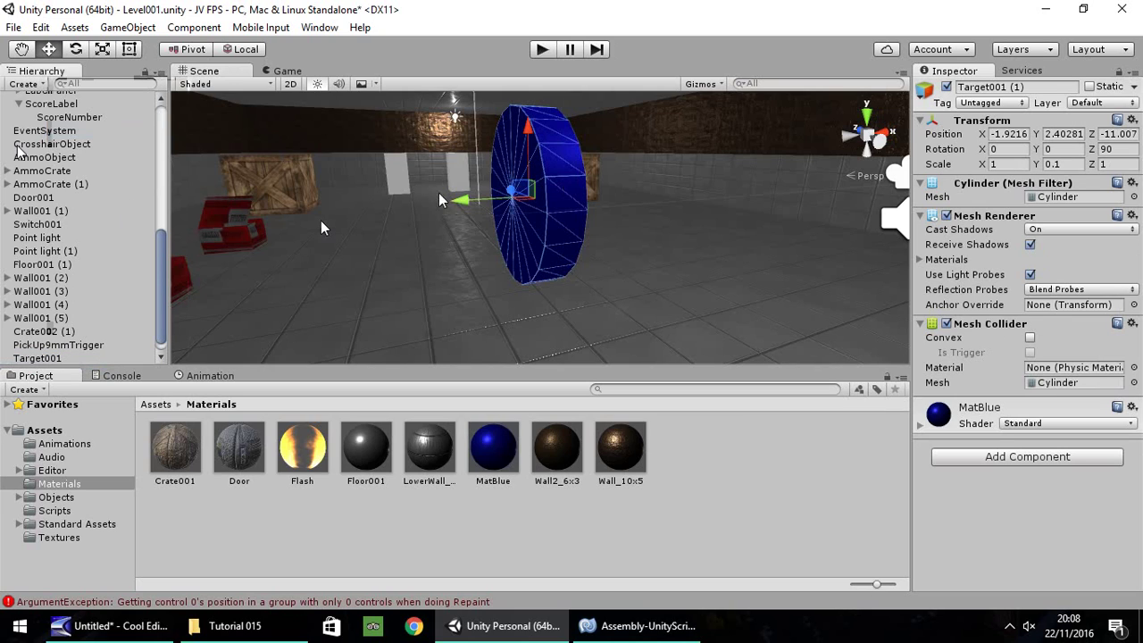
drag(440, 199, 433, 200)
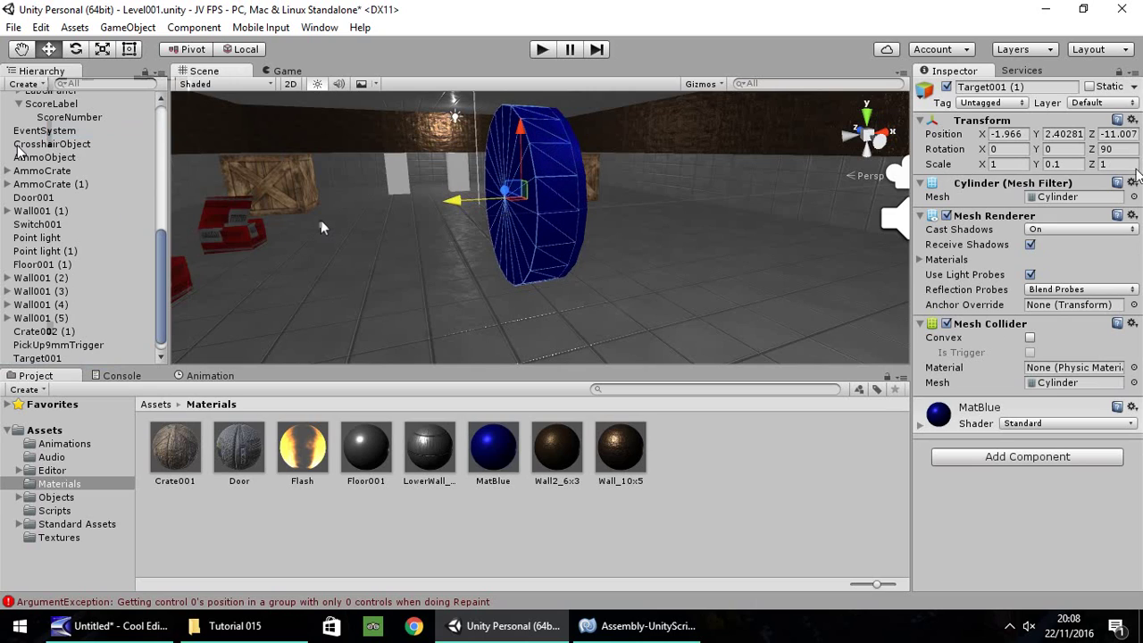
click(1004, 165)
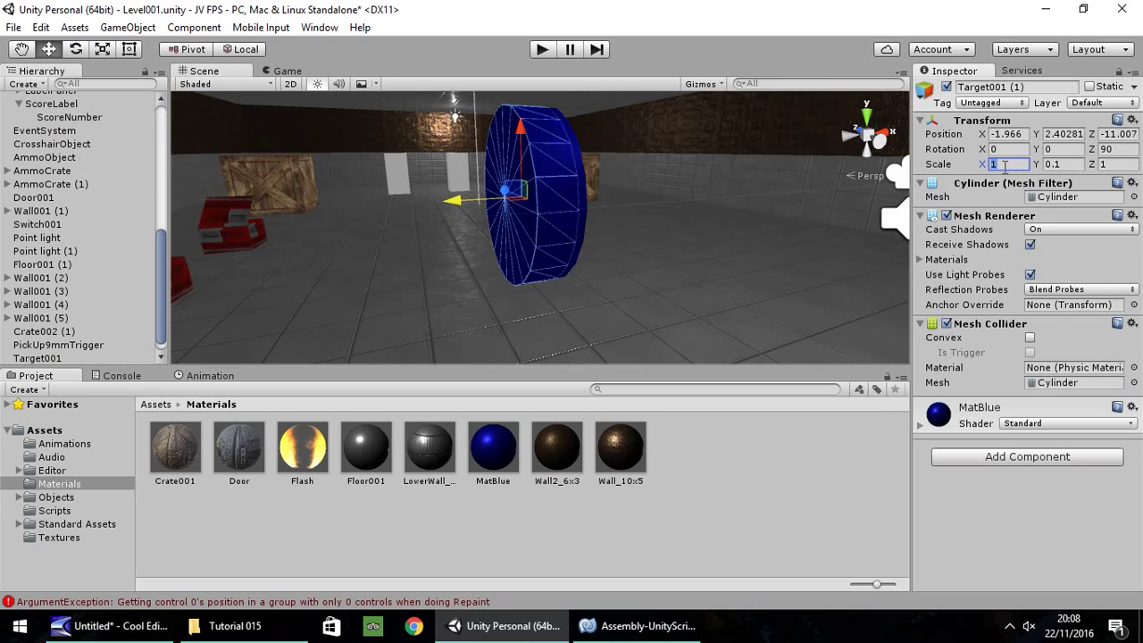
text(0.75)
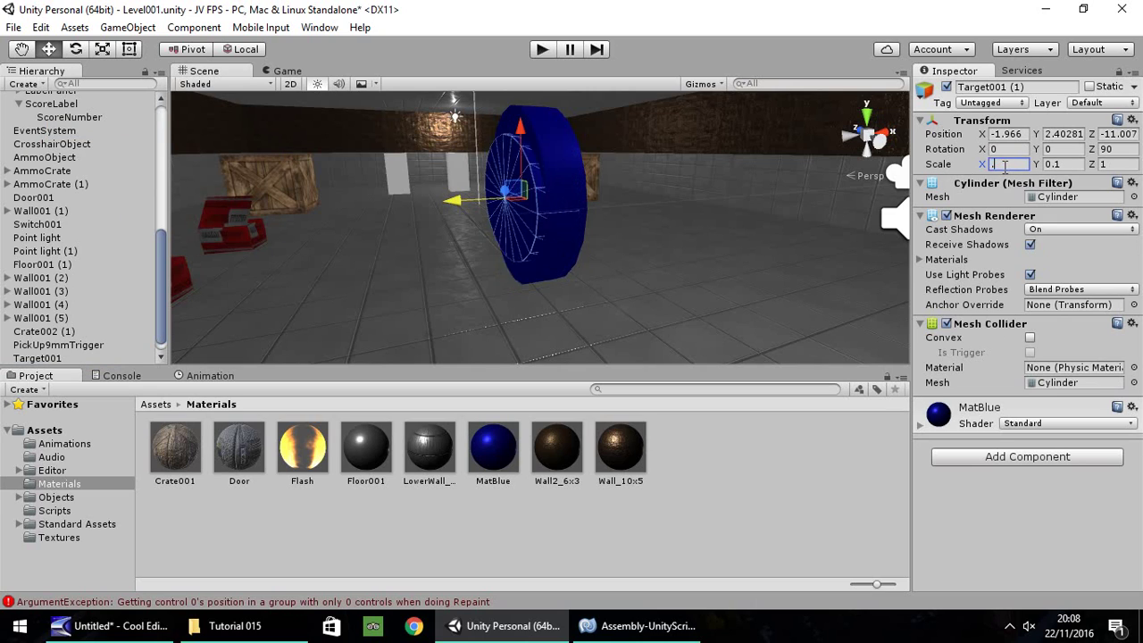
key(Tab)
key(Tab)
text(.75)
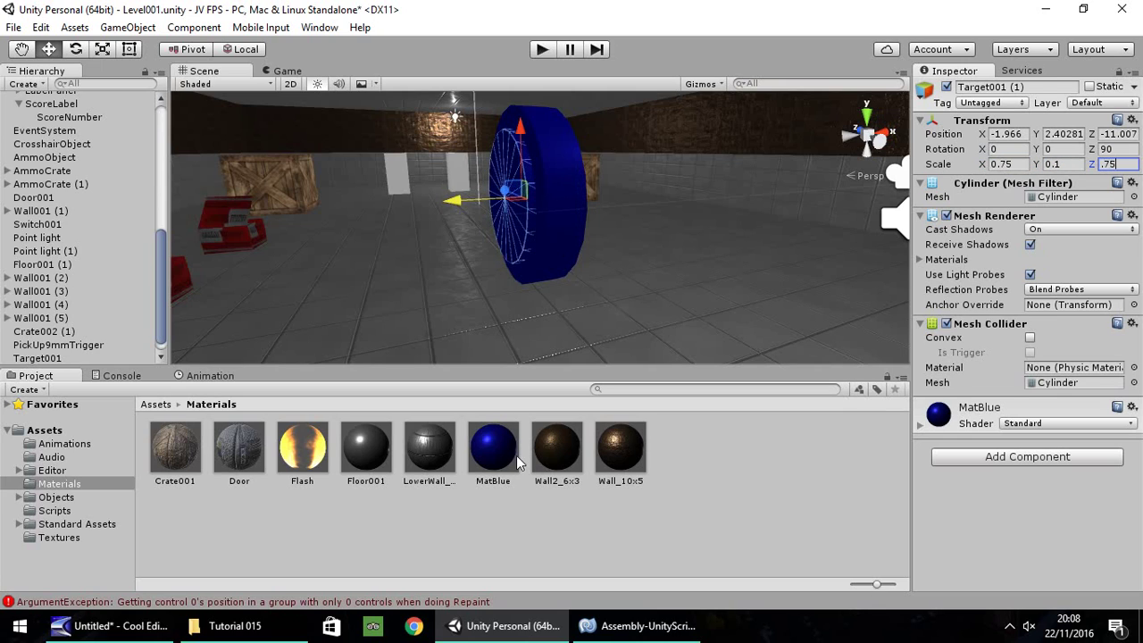
click(486, 455)
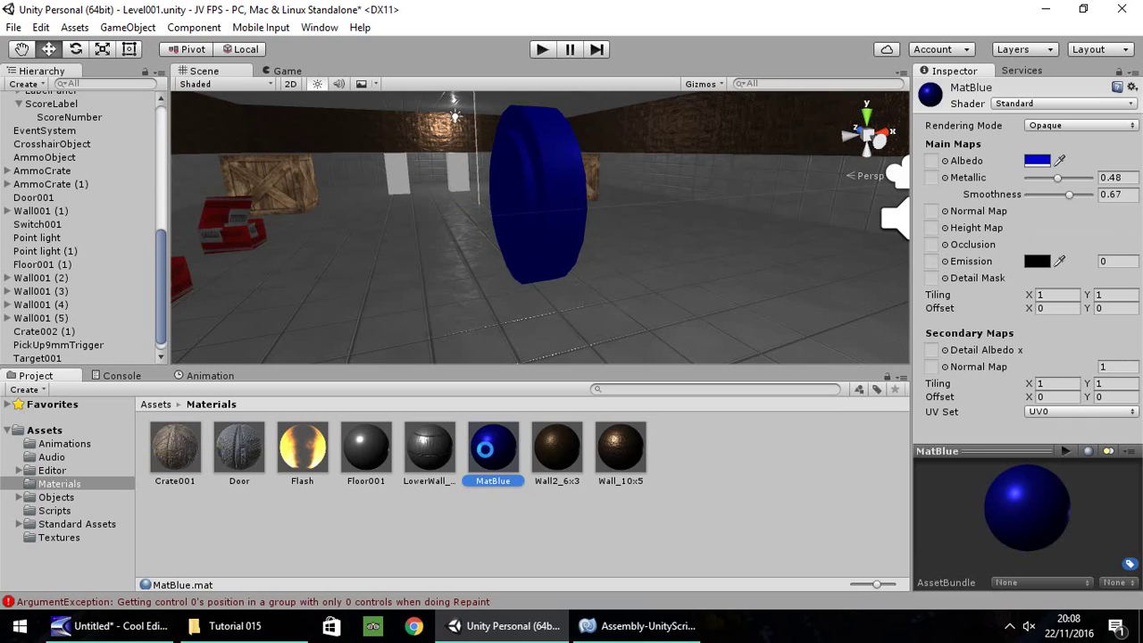
Step: Duplicate MatBlue and set the copy's albedo to white
key(ctrl+d)
right_click(546, 455)
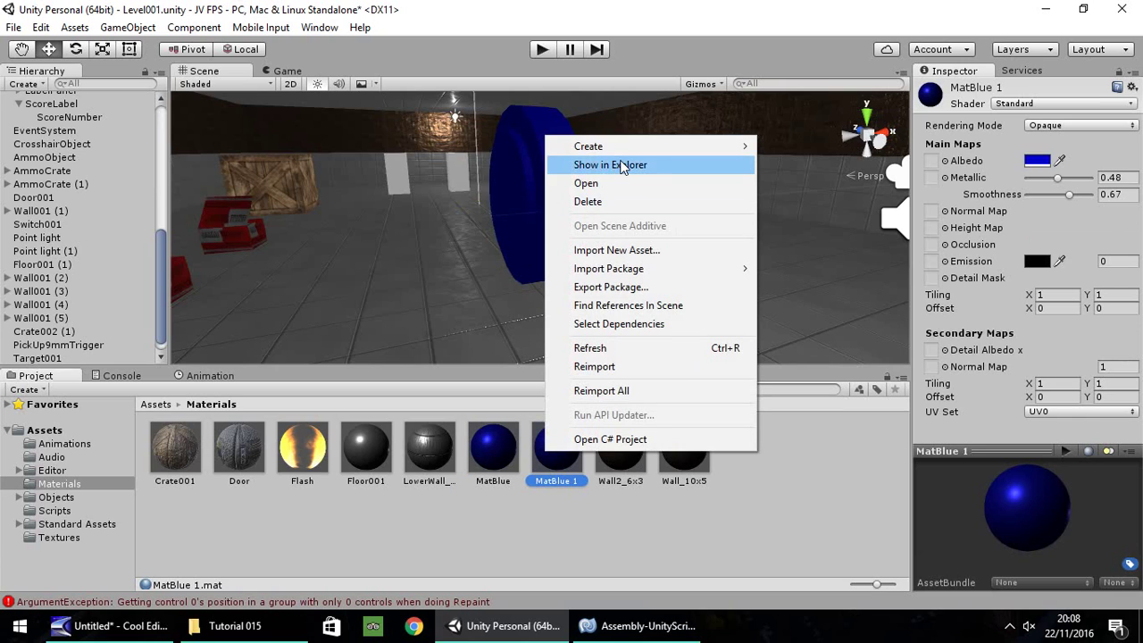
mouse_move(614, 149)
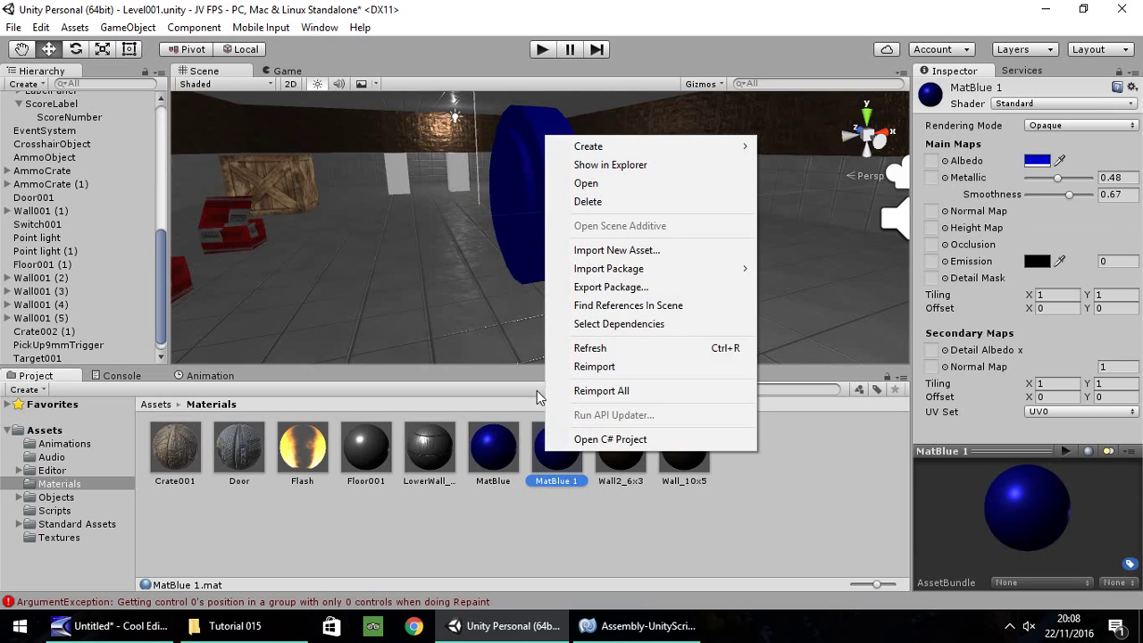
click(1035, 160)
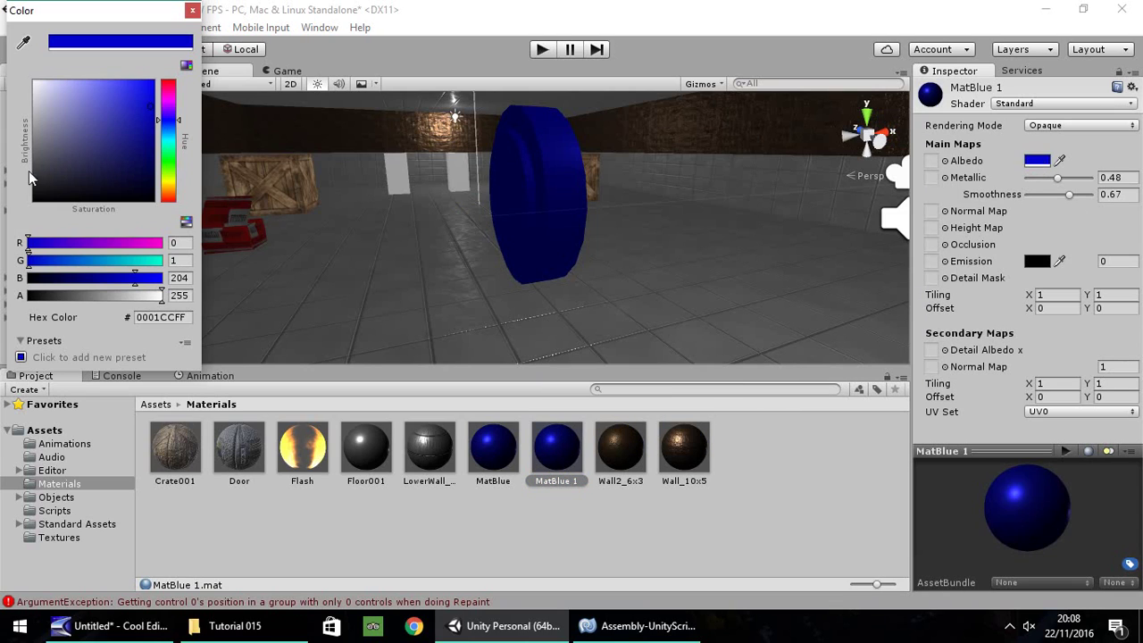
click(36, 83)
click(191, 10)
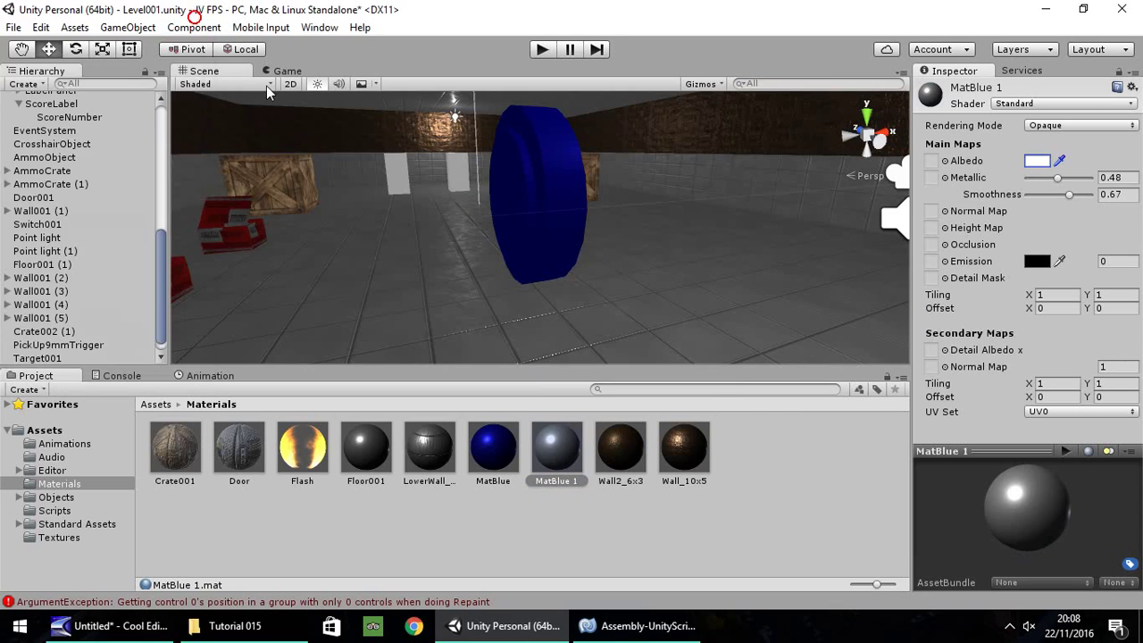
Step: Rename the copied material from MatBlue 1 to MatWhite
right_click(561, 453)
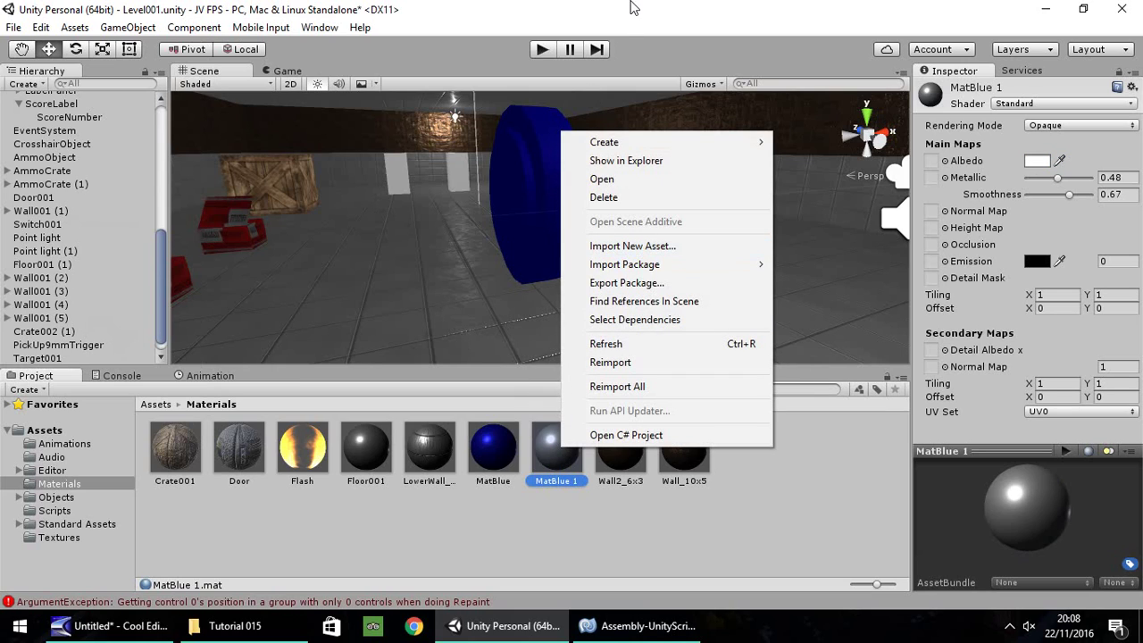
click(496, 368)
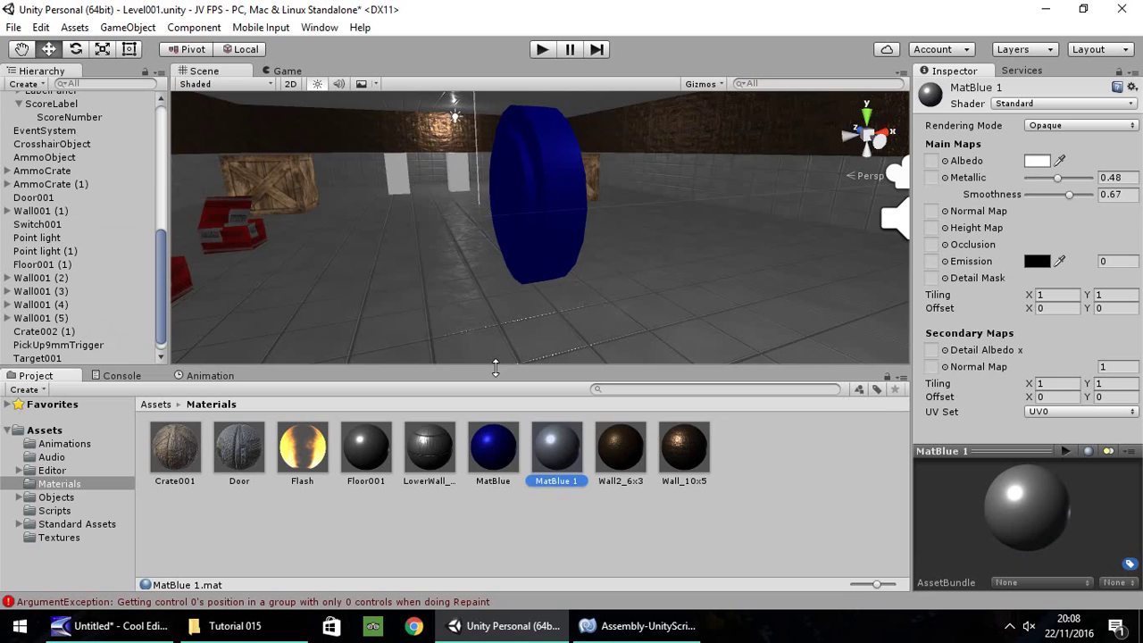
click(550, 482)
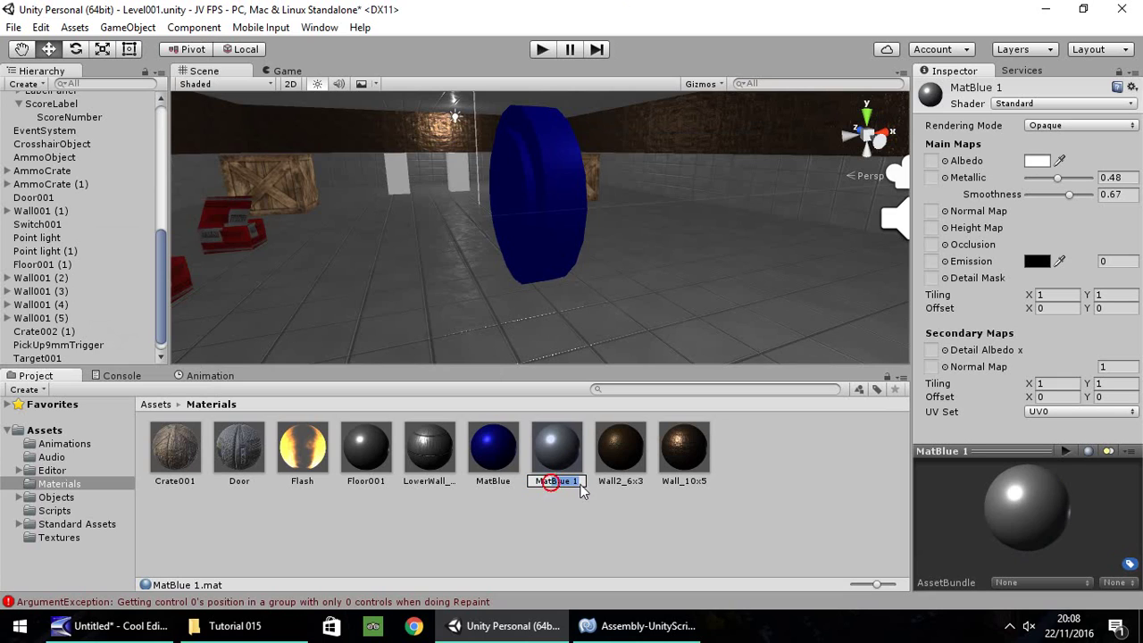
drag(580, 489, 586, 477)
text(White)
key(Return)
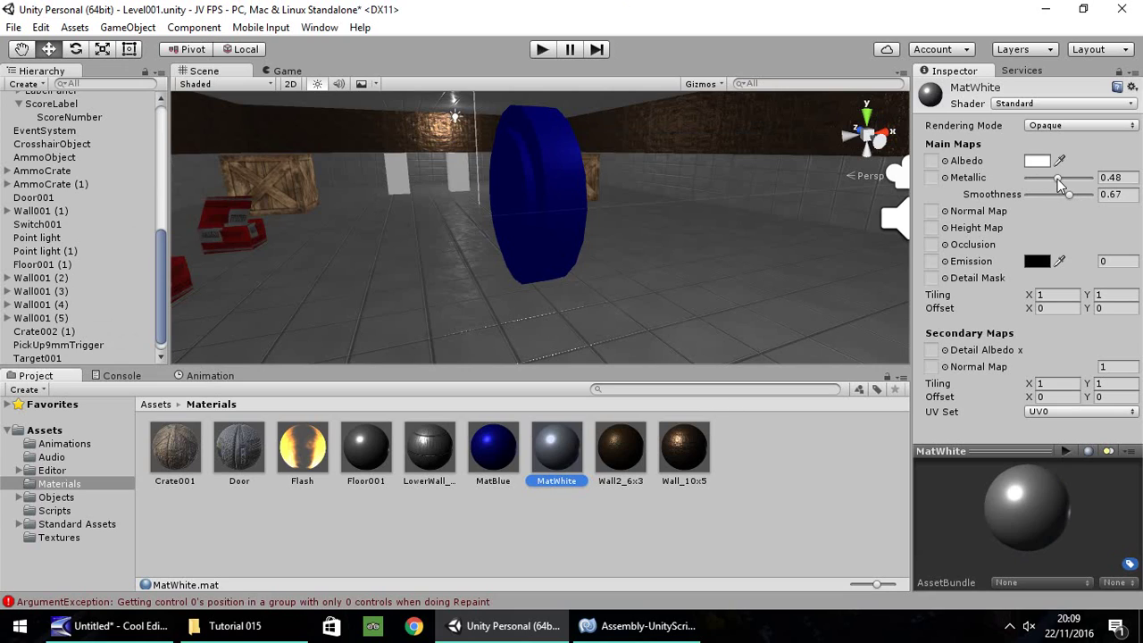
Step: Set MatWhite's metallic and smoothness to 0 and apply it to Target001 (1)
drag(1057, 179, 1022, 196)
scroll(116, 280, down, 1)
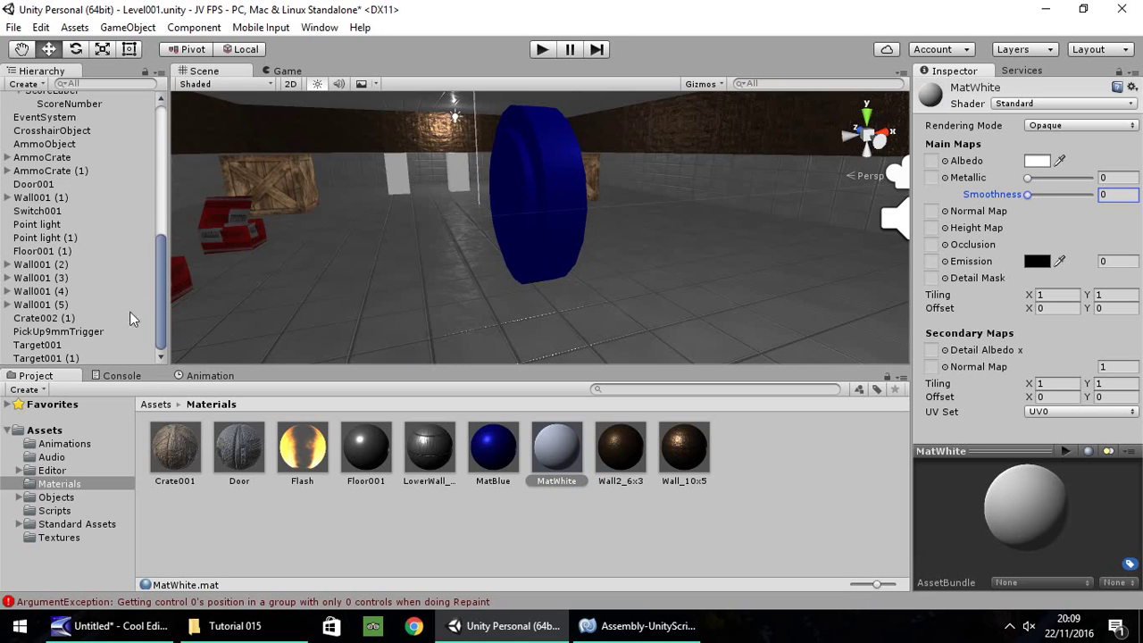
drag(549, 458, 72, 362)
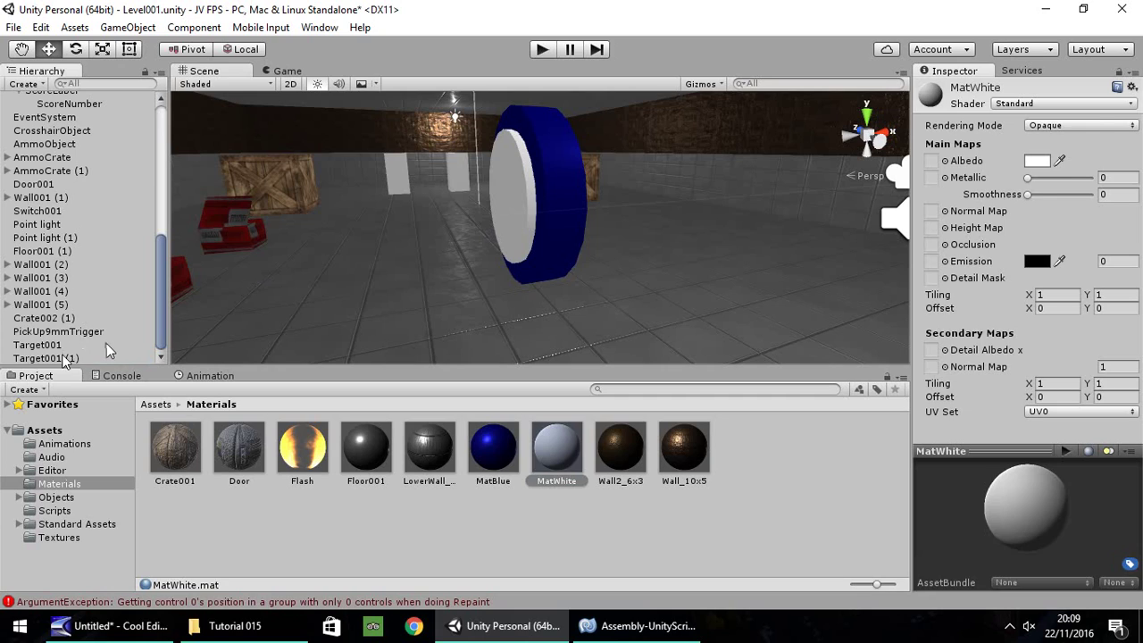
click(64, 359)
Step: Duplicate the white disc, scale it 0.5 on X and Z, and nudge it in front
key(ctrl+d)
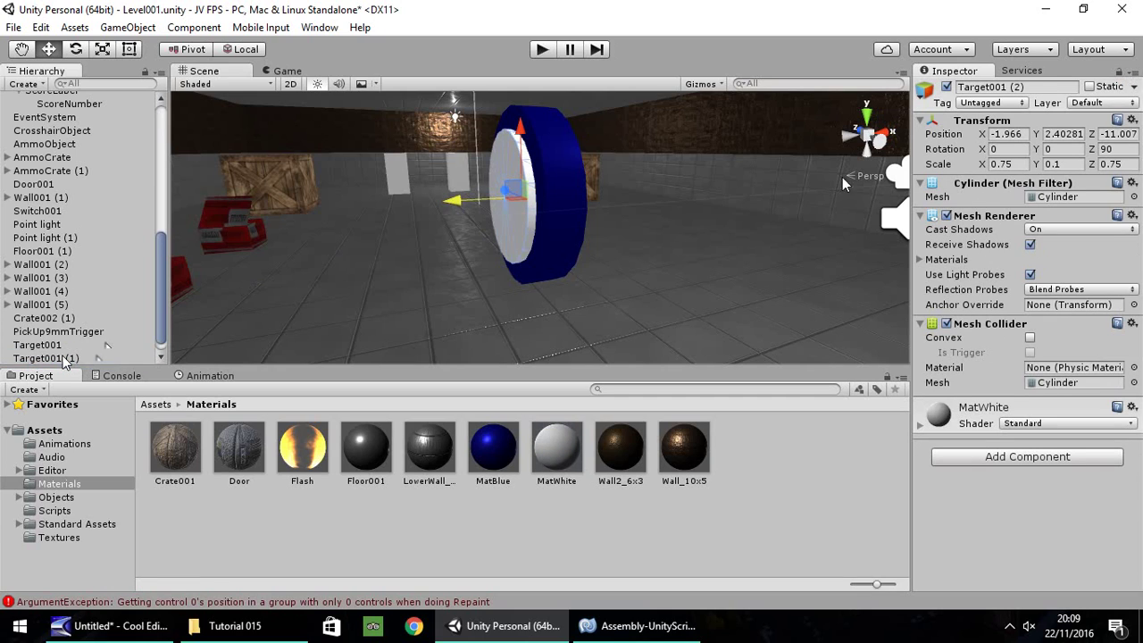
click(1007, 164)
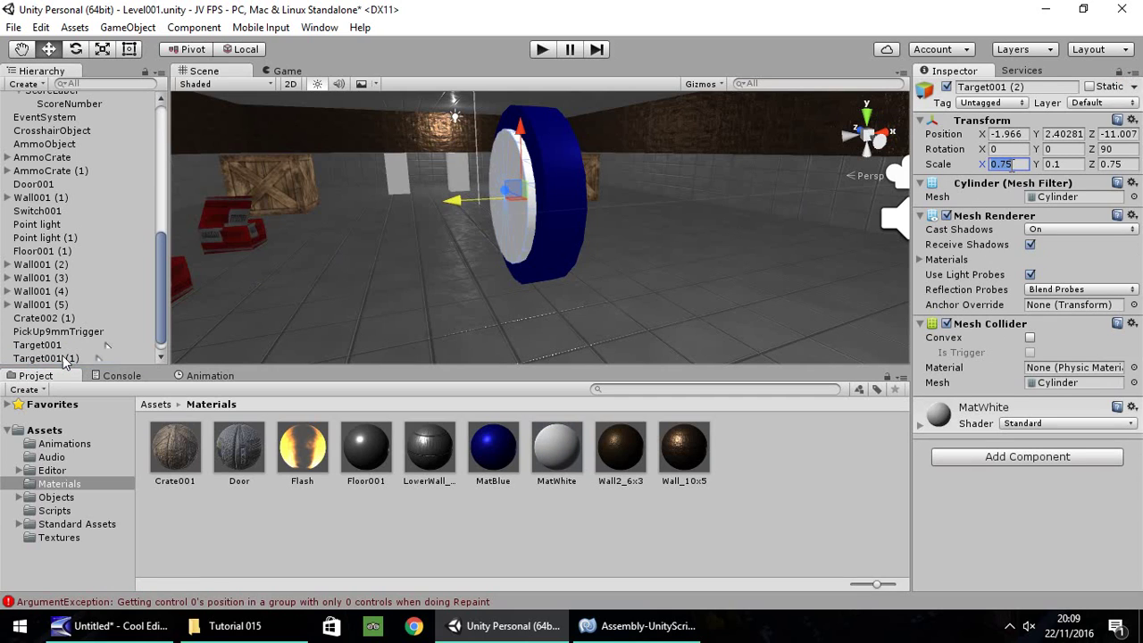
text(.5)
key(Tab)
key(Tab)
text(.5)
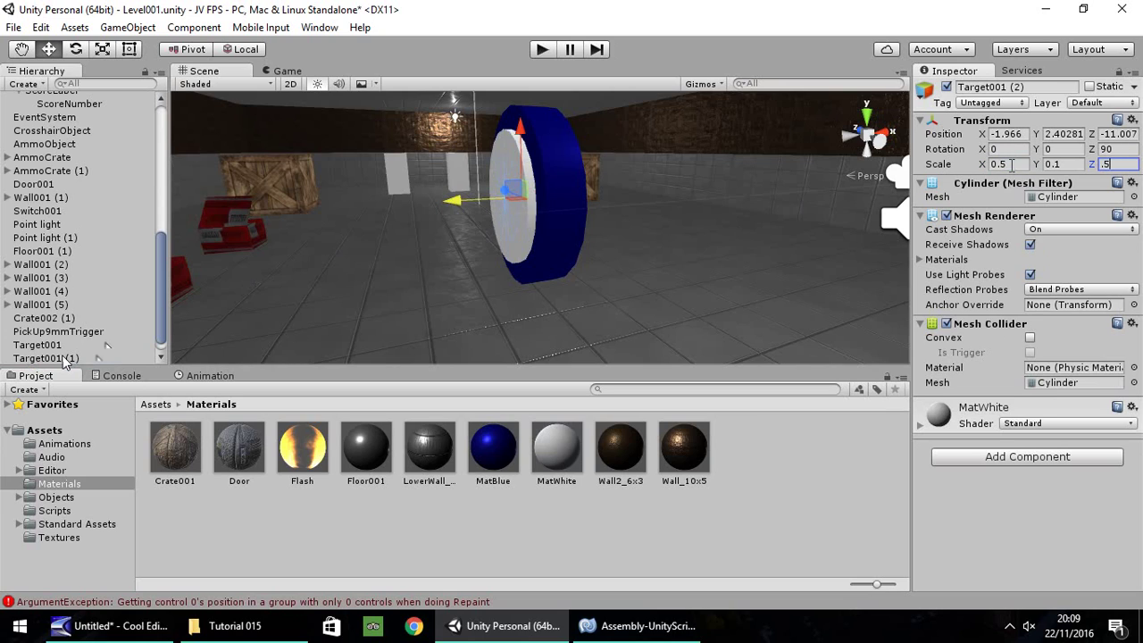
drag(451, 203, 457, 207)
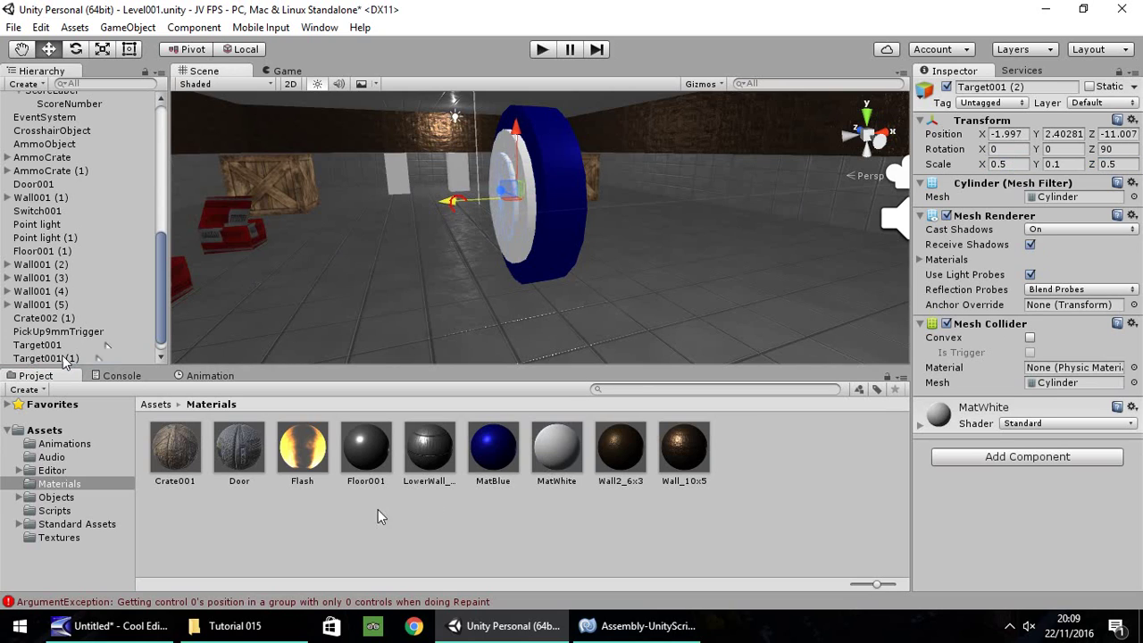
Step: Duplicate MatBlue, make its albedo red (F90000), and apply it to the smallest disc
click(505, 445)
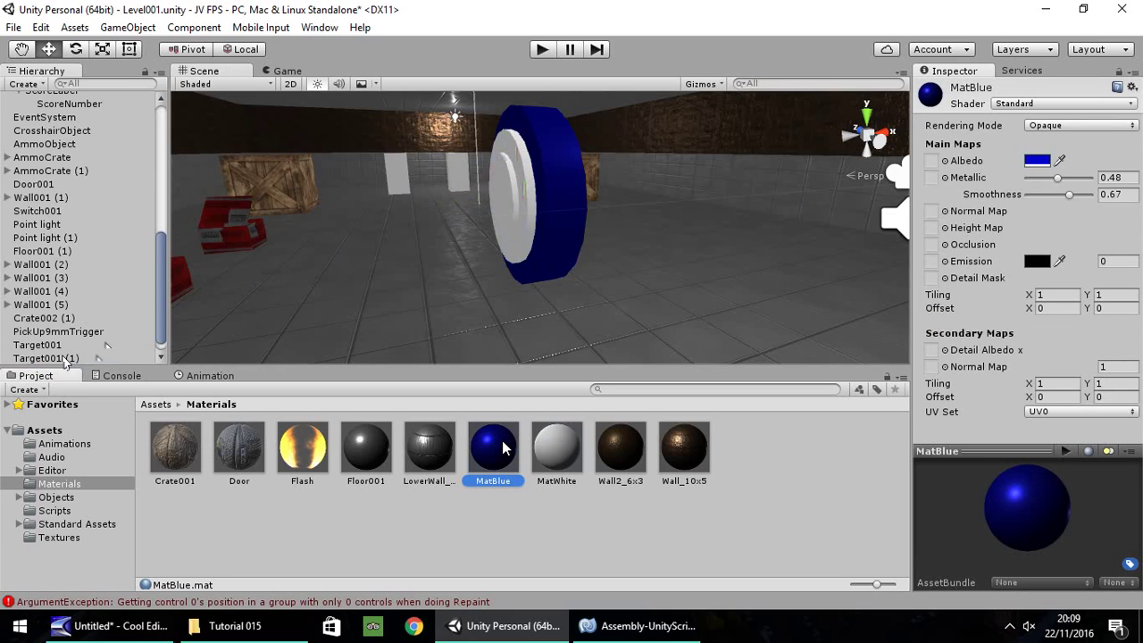
key(ctrl+d)
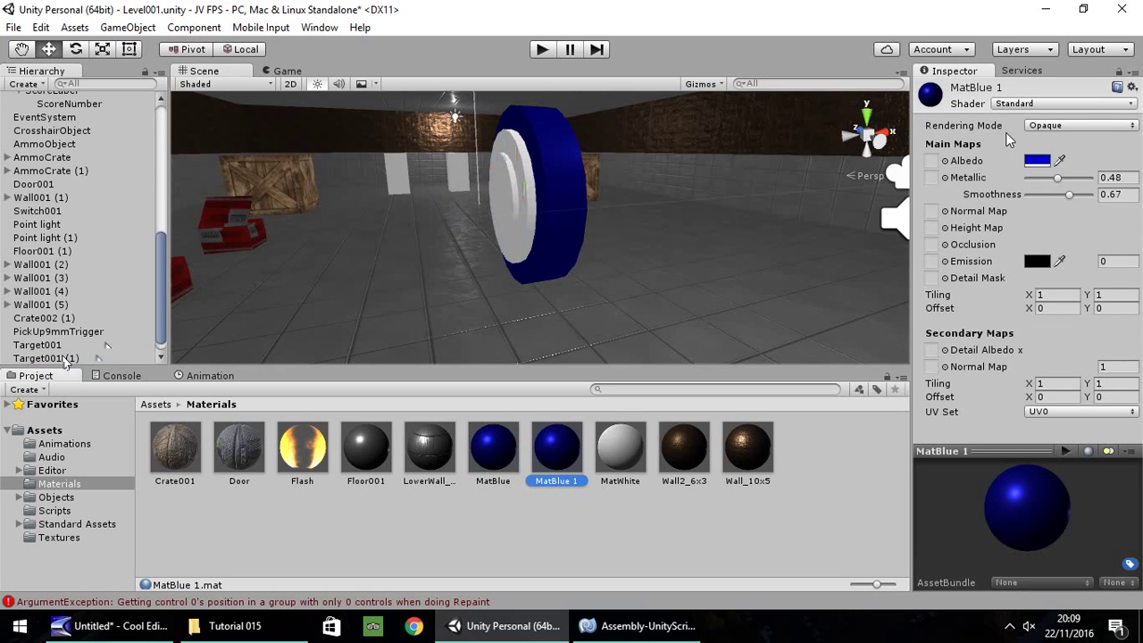
click(1037, 160)
click(168, 87)
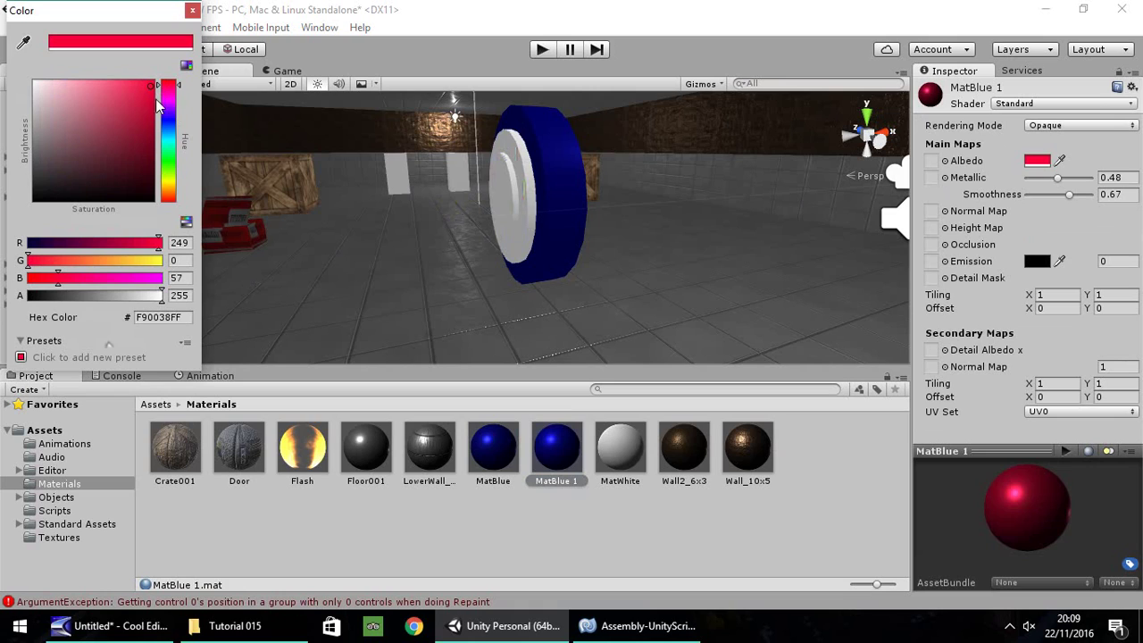
click(168, 80)
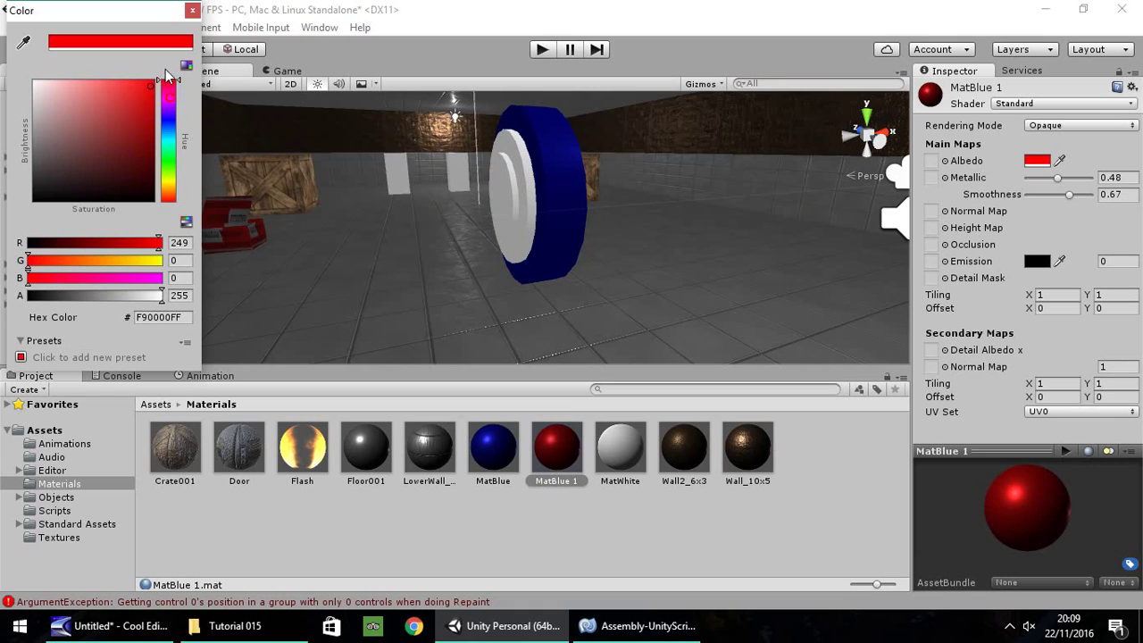
click(192, 11)
click(564, 437)
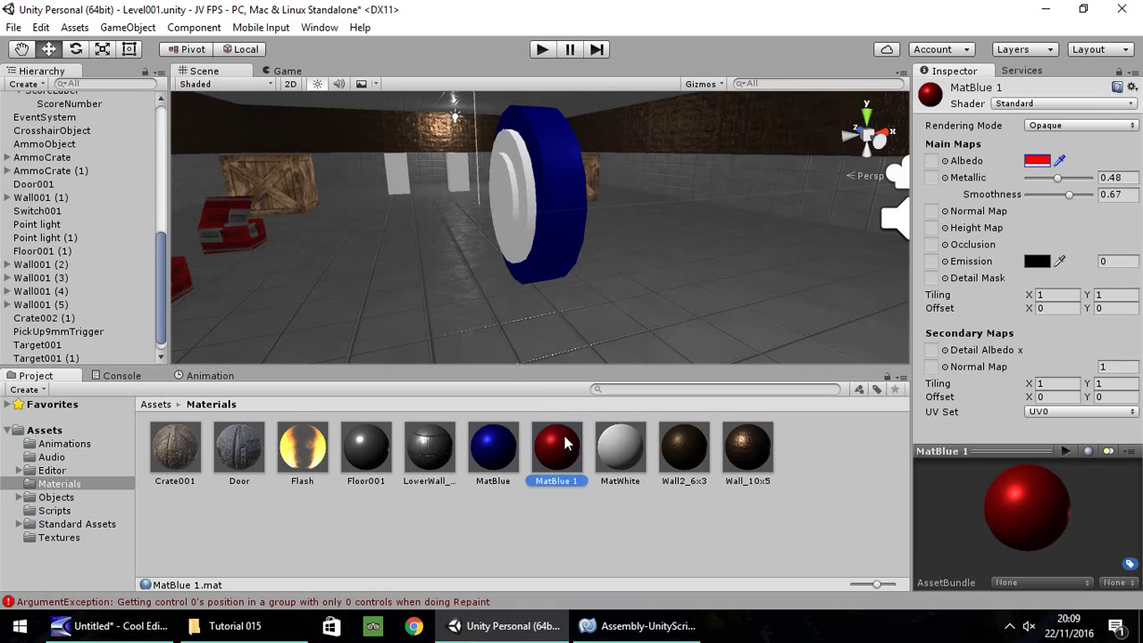
drag(564, 442, 507, 187)
alt+drag(414, 222, 523, 217)
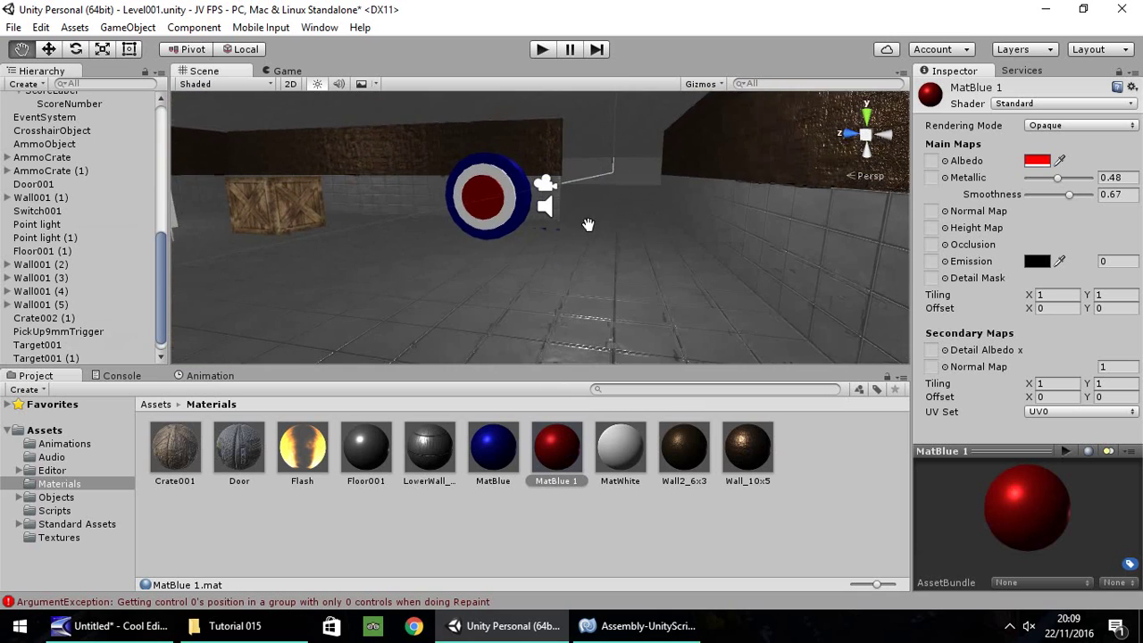
Step: In the Hierarchy, drag Target001 (1) and Target001 (2) under Target001 as children
scroll(71, 312, down, 1)
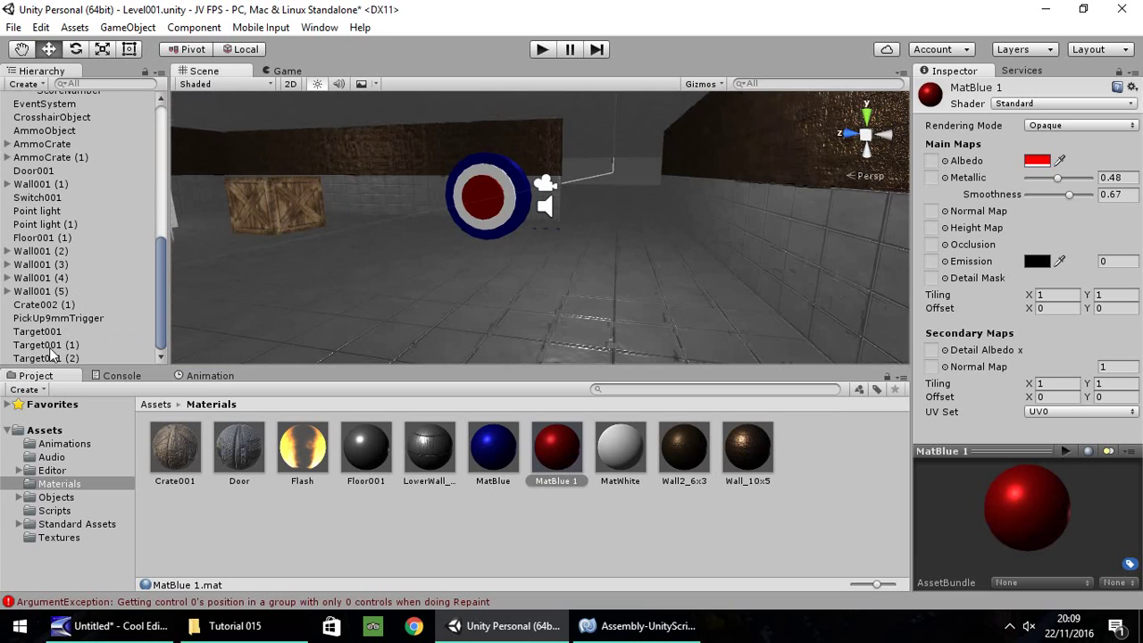
drag(47, 348, 46, 333)
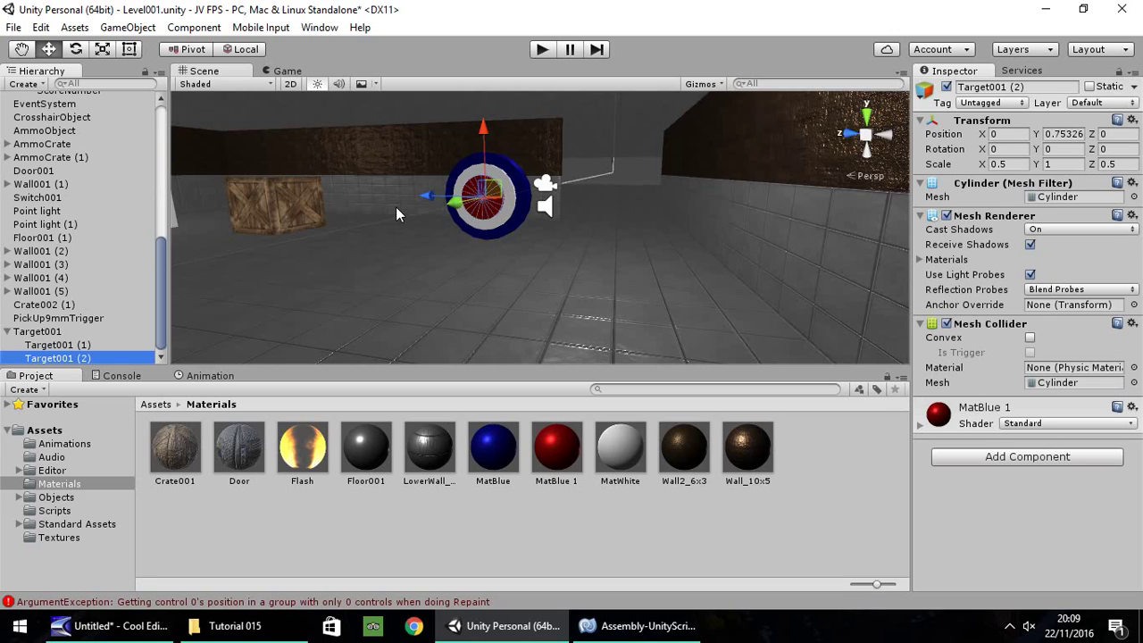
Step: Create a new JavaScript file named GlobalScore in the Assets/Scripts folder
click(56, 511)
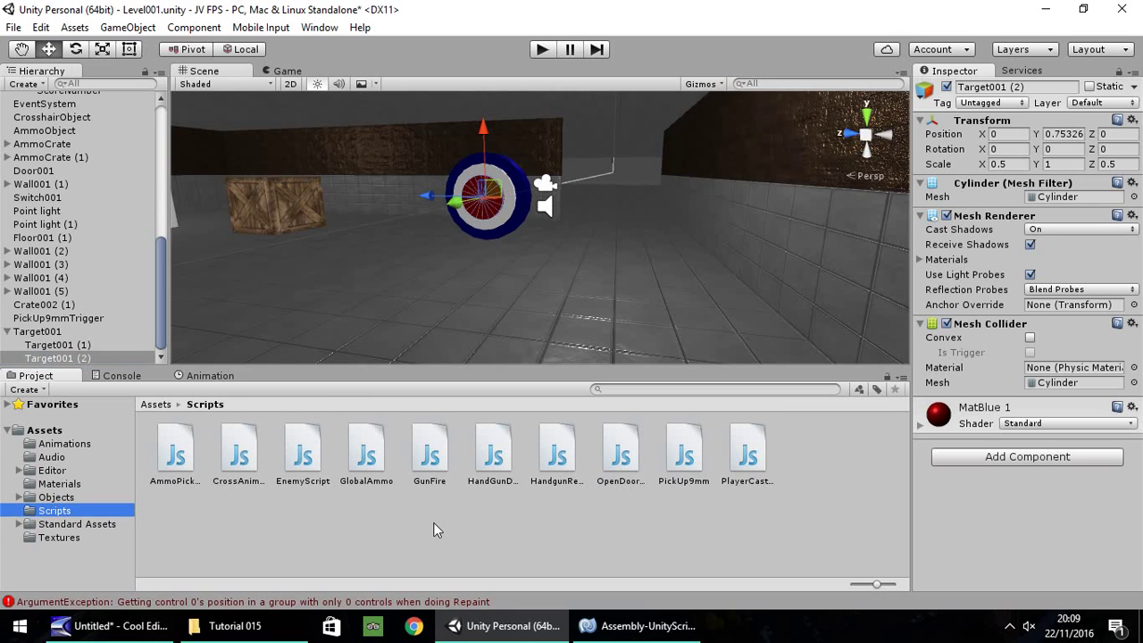
right_click(823, 463)
mouse_move(900, 158)
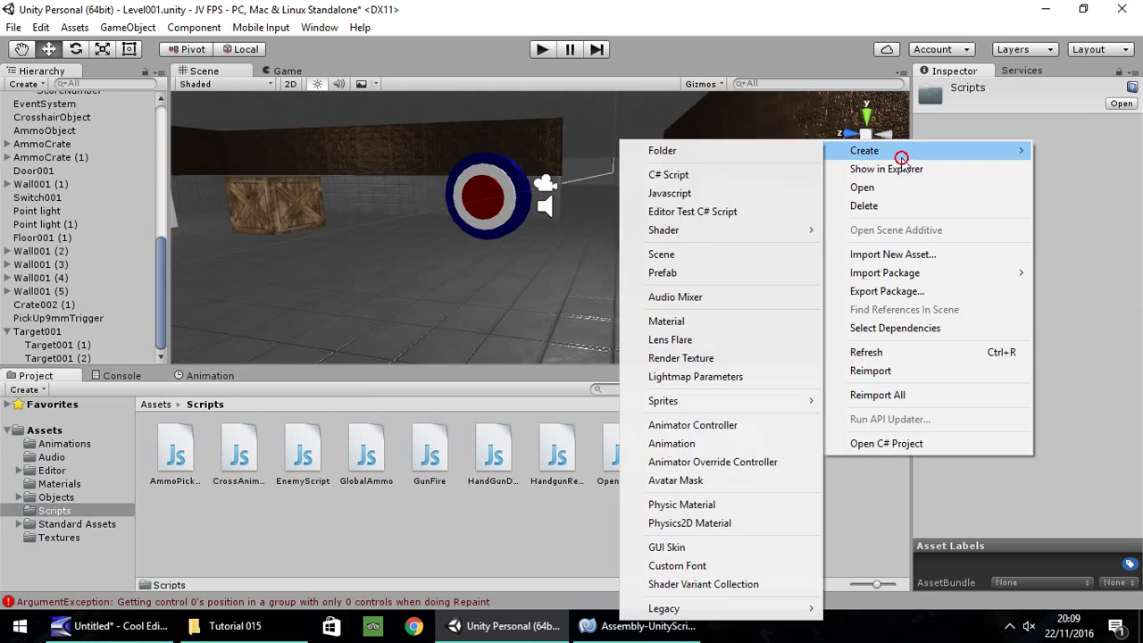
click(698, 192)
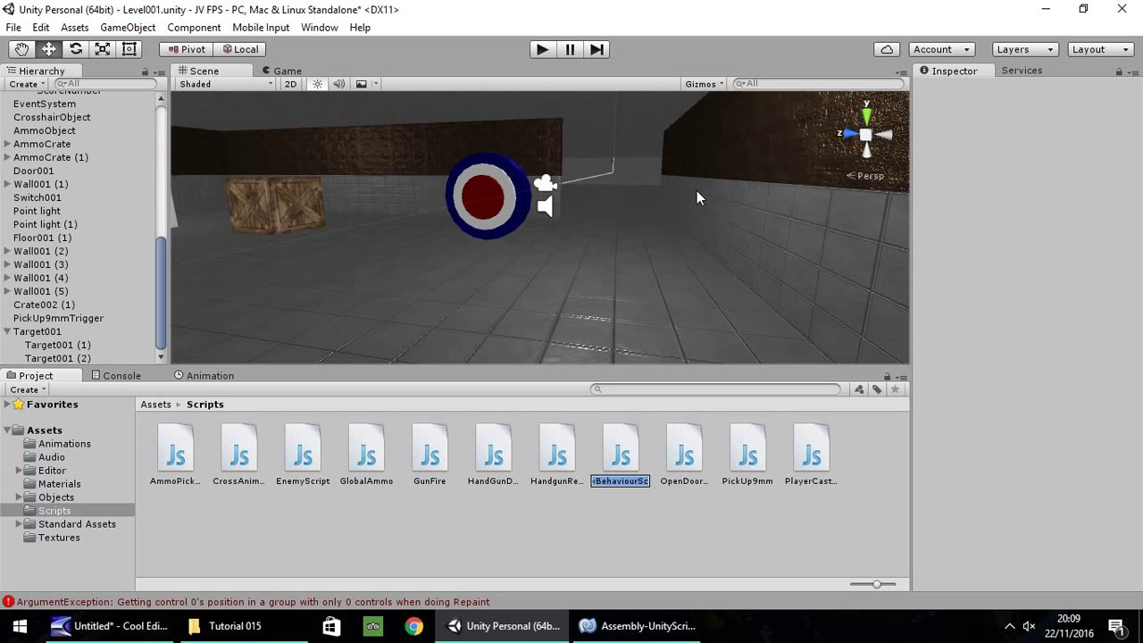
text(GlobalScore)
key(Return)
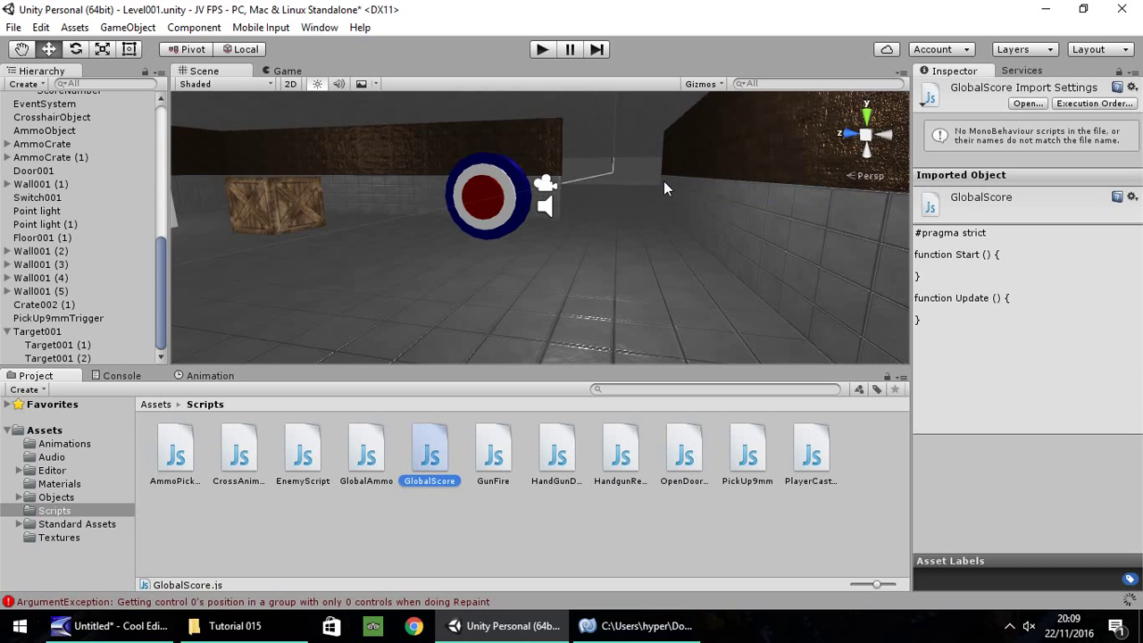
Step: In MonoDevelop, clear GlobalScore.js's template code and type 'static var CurrentScore : int'
click(641, 629)
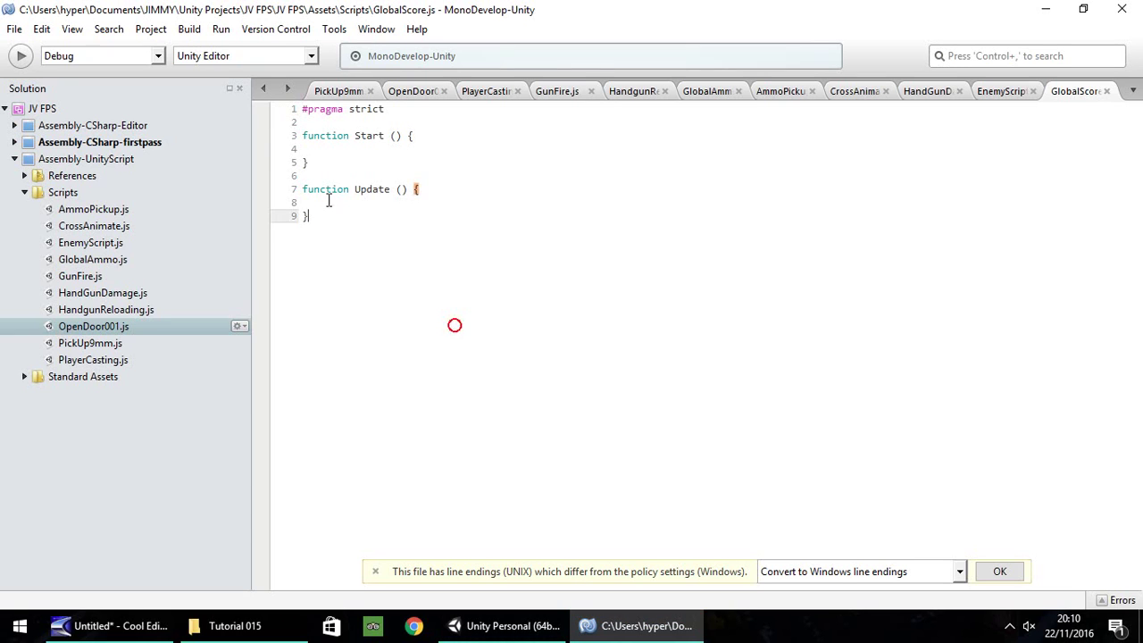
drag(454, 324, 301, 104)
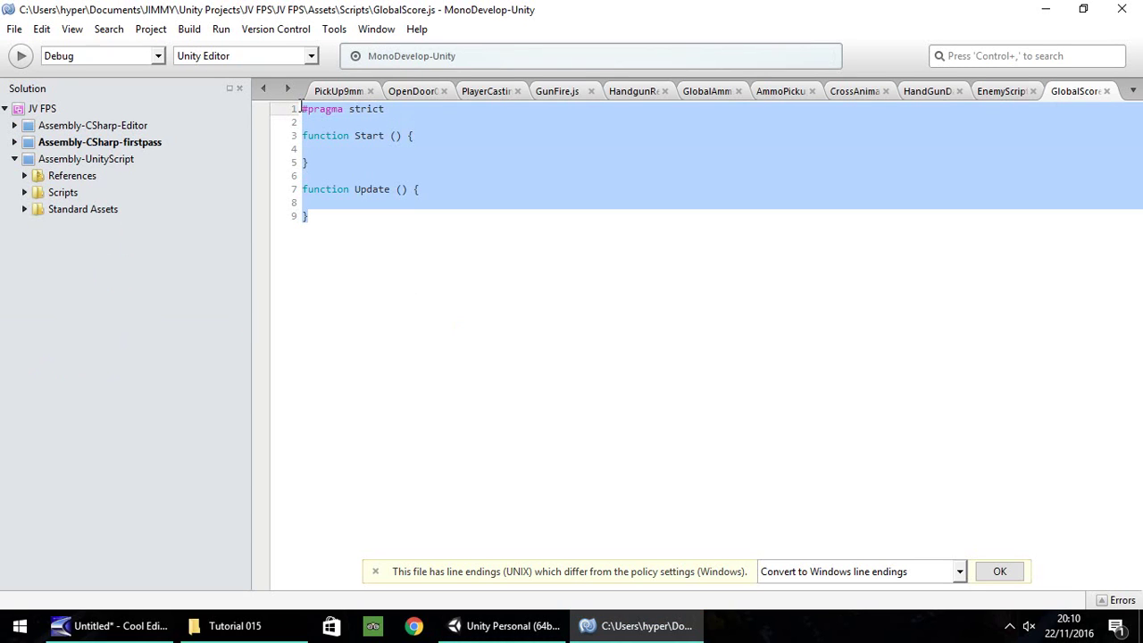
key(BackSpace)
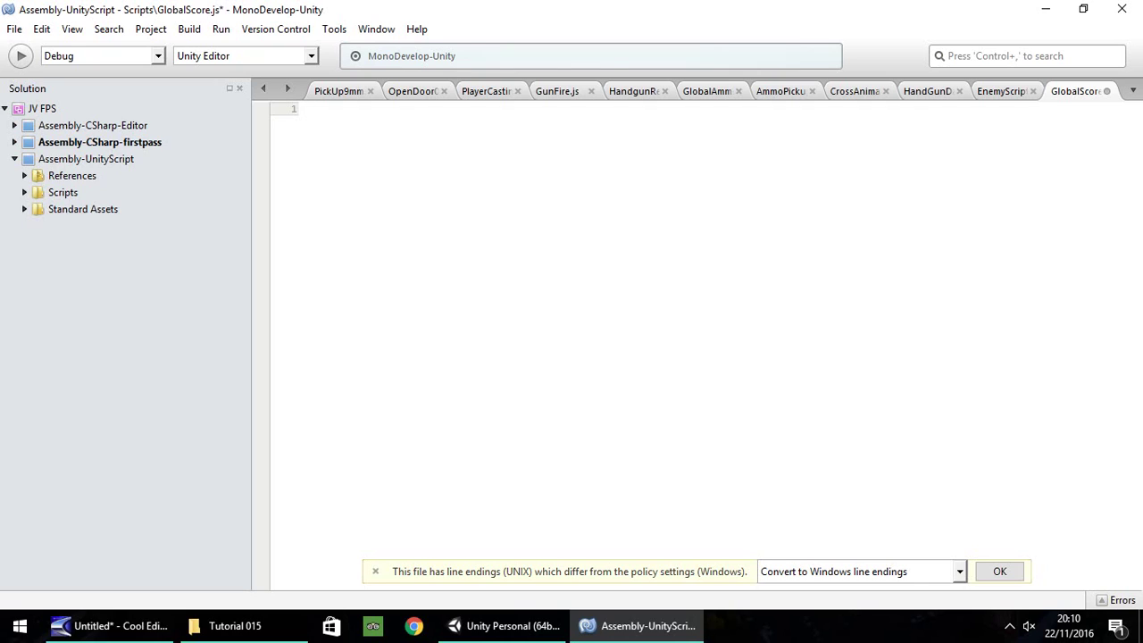
text(static var CurrentScore : int)
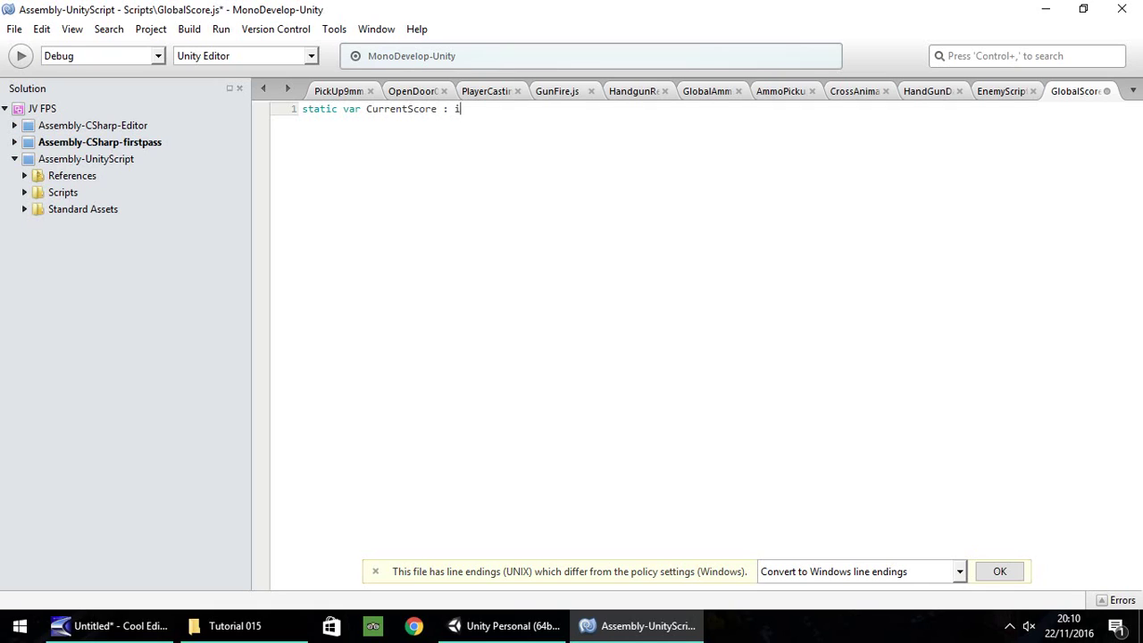